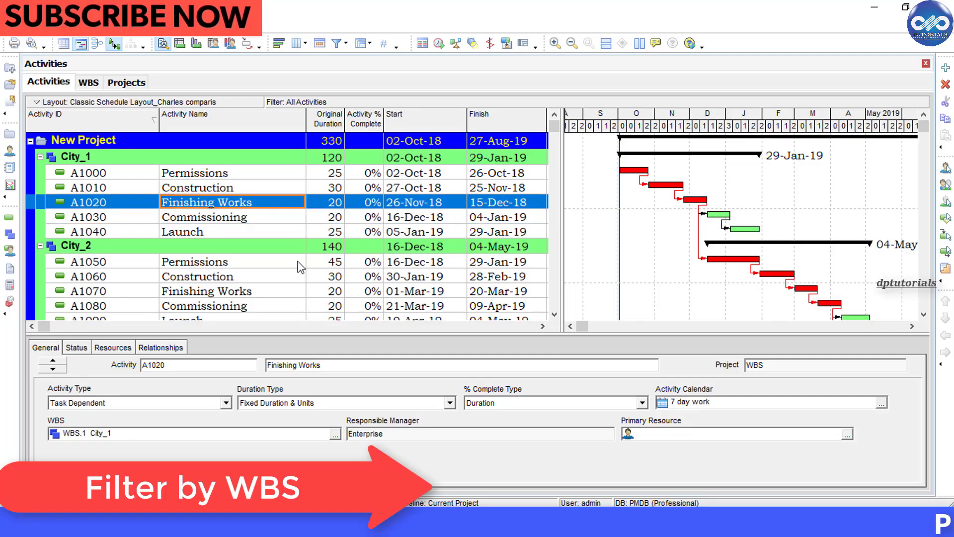
Review the start and finish dates of activities A1000 through A1030
left_click(263, 187)
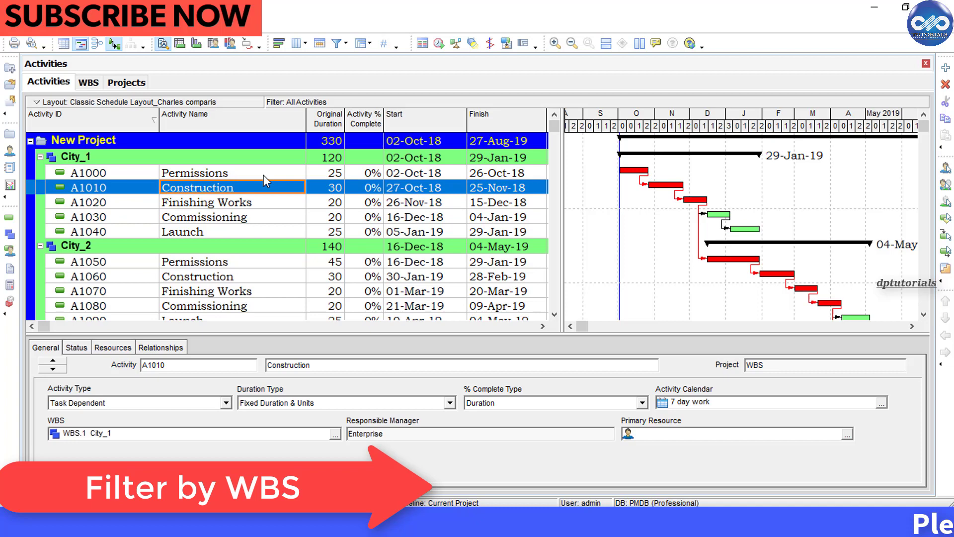
left_click(264, 174)
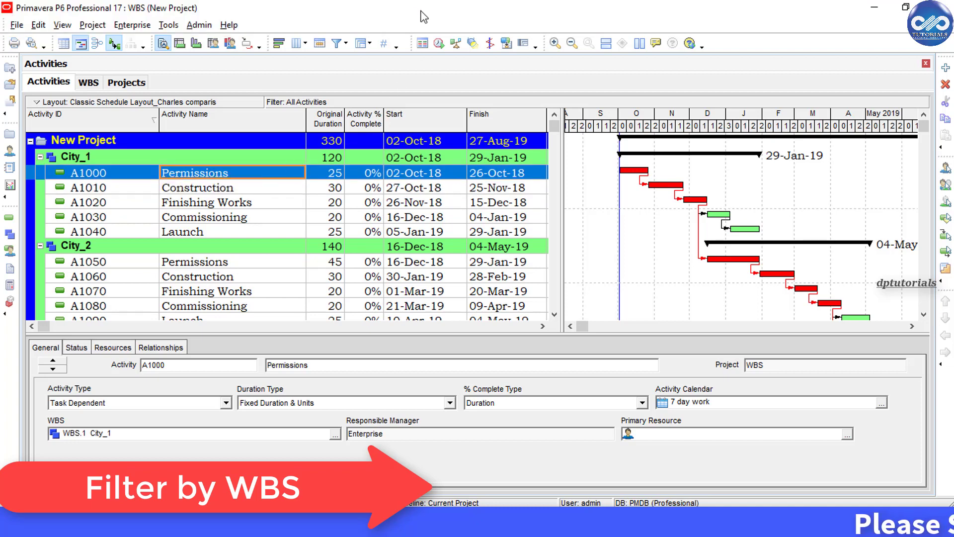
left_click(281, 204)
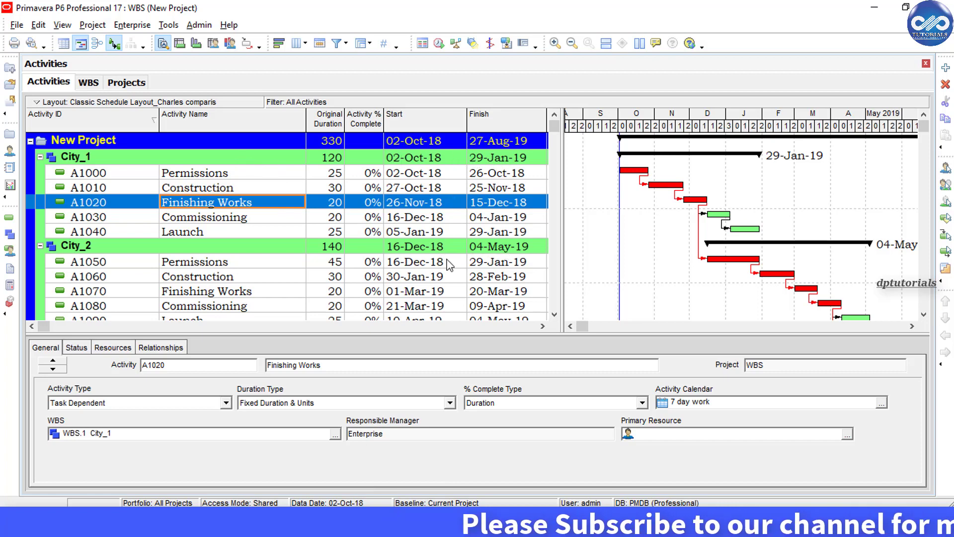
scroll(449, 265, "down", 1)
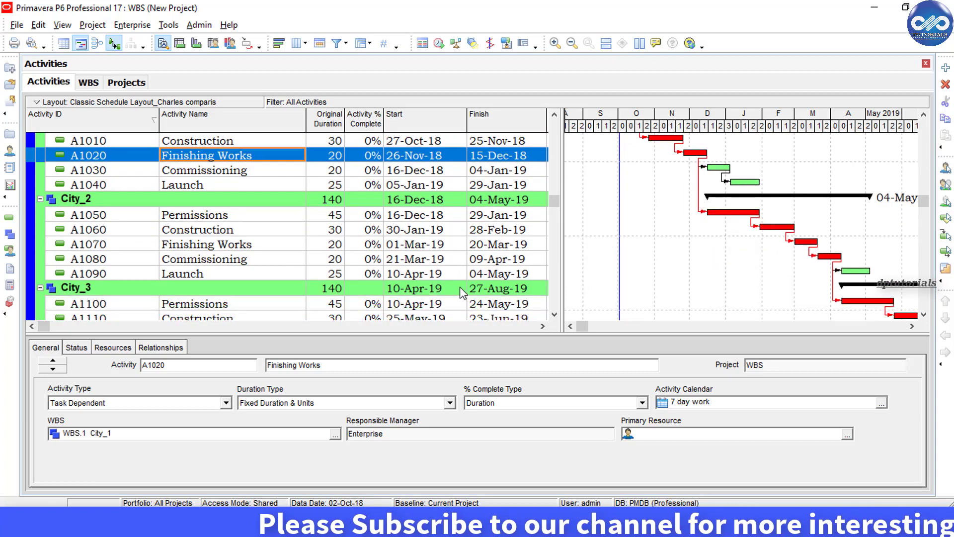
scroll(462, 292, "down", 3)
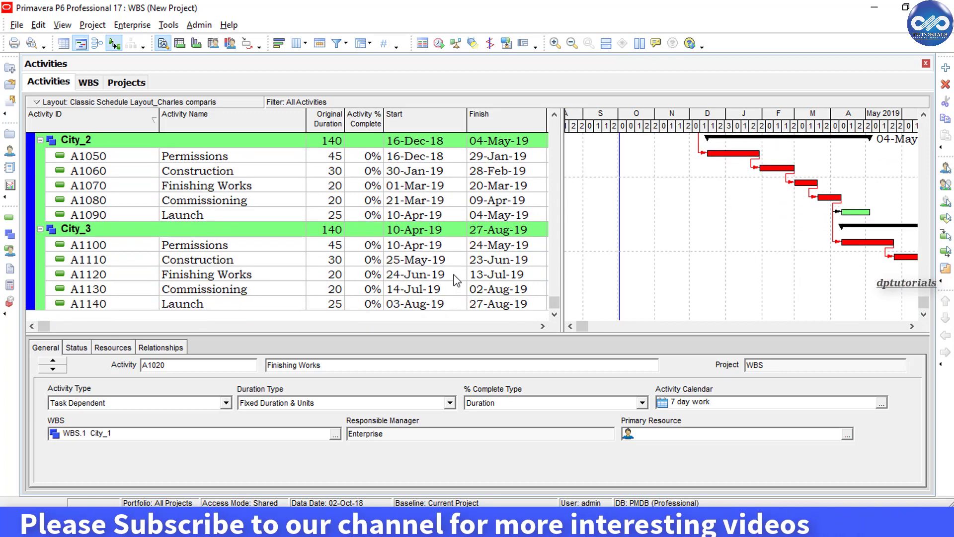
scroll(427, 268, "up", 3)
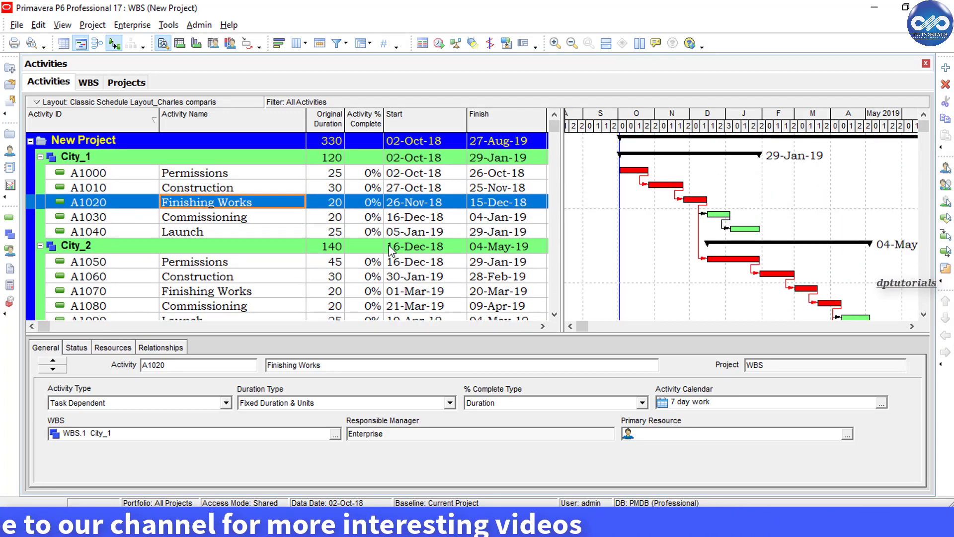
left_click(457, 216)
left_click(462, 204)
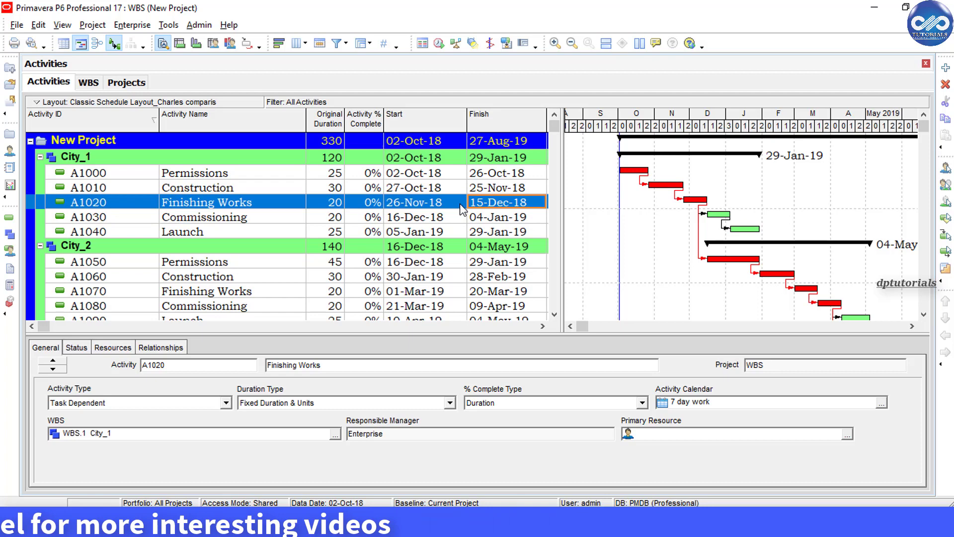
left_click(460, 187)
left_click(454, 174)
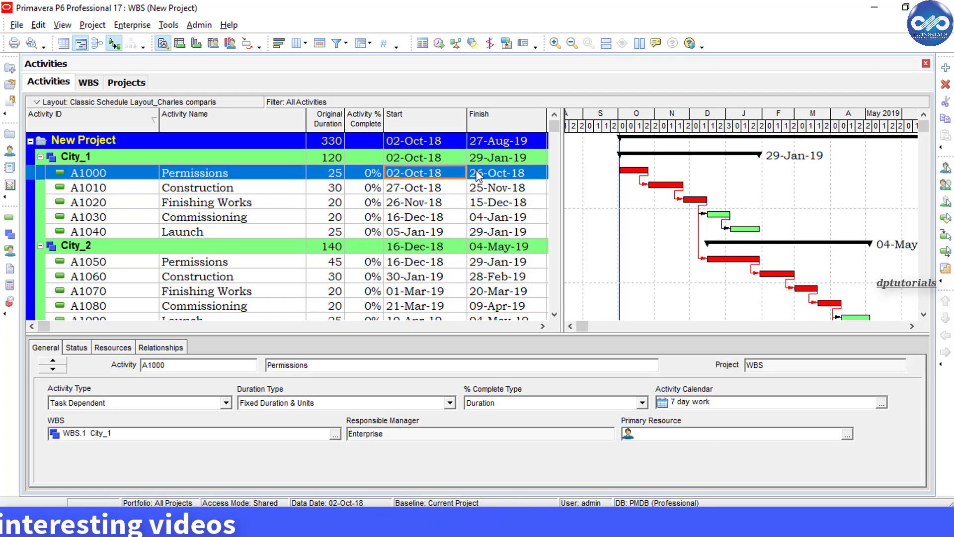
left_click(458, 190)
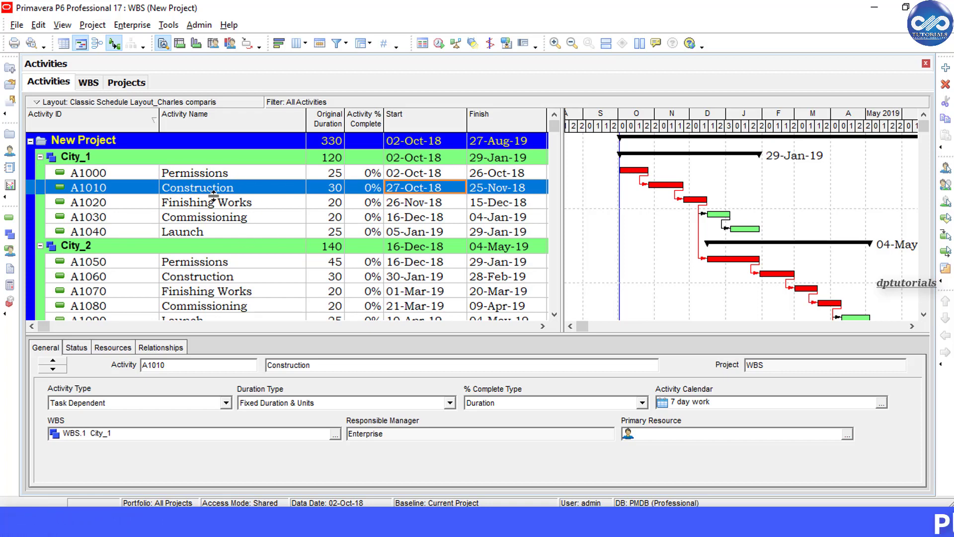
Check the City_1 and City_2 WBS rows and New Project's 330-day duration
left_click(103, 160)
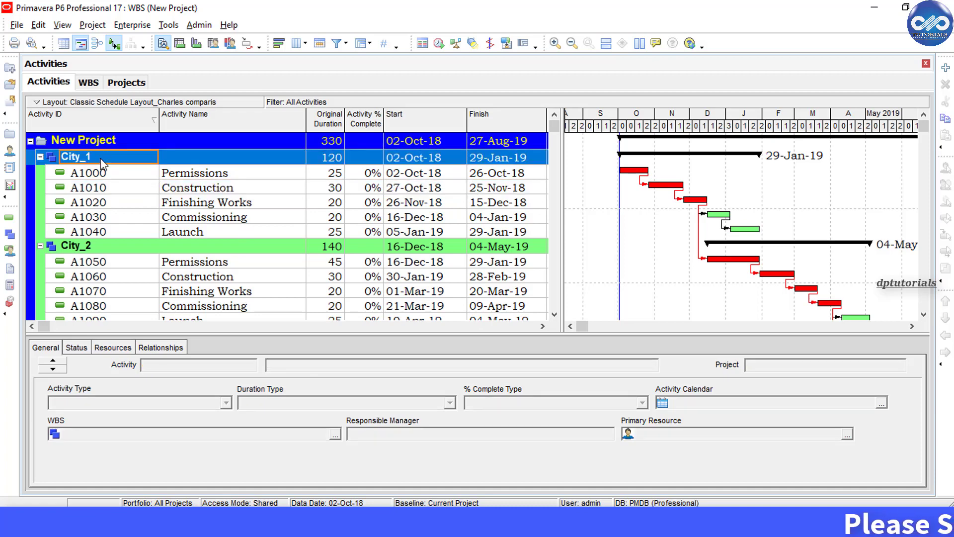
left_click(120, 248)
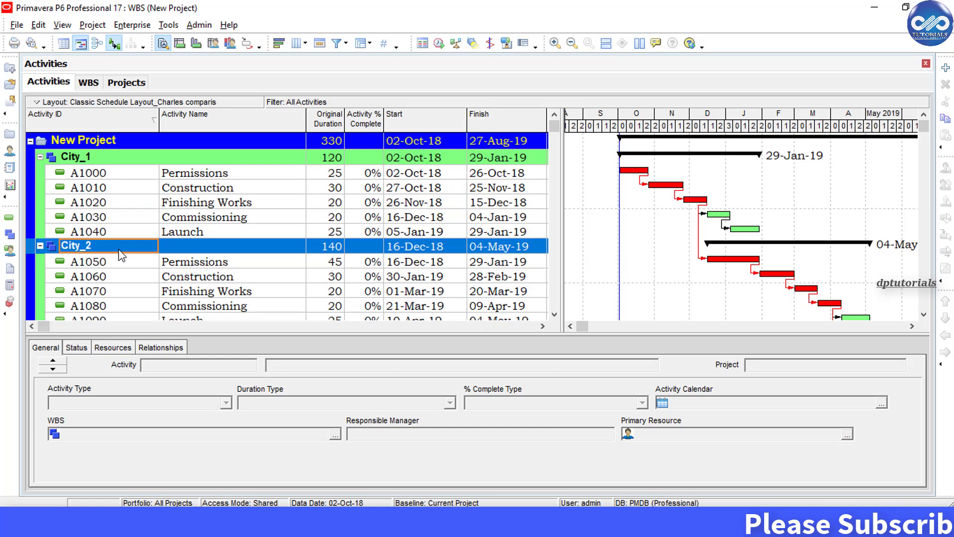
scroll(122, 255, "down", 1)
scroll(122, 254, "up", 1)
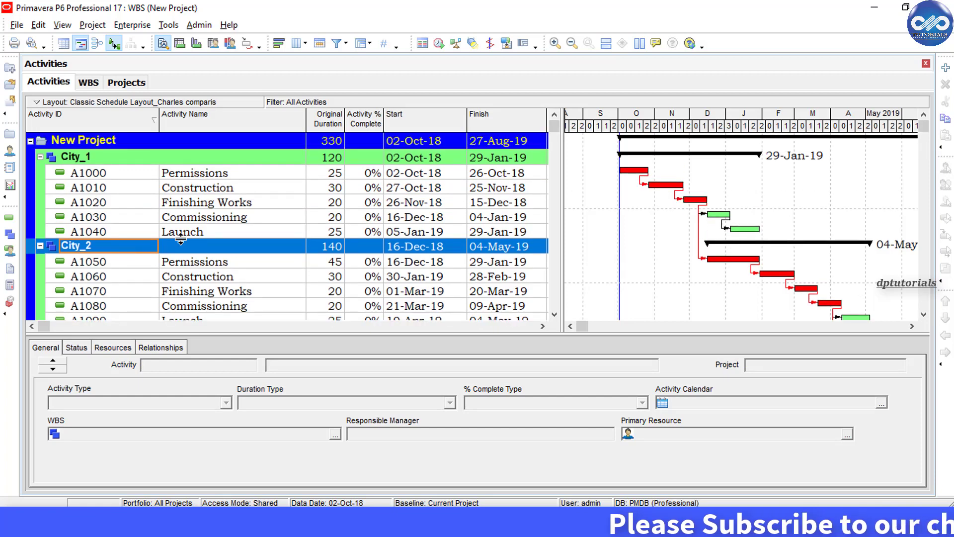
left_click(333, 141)
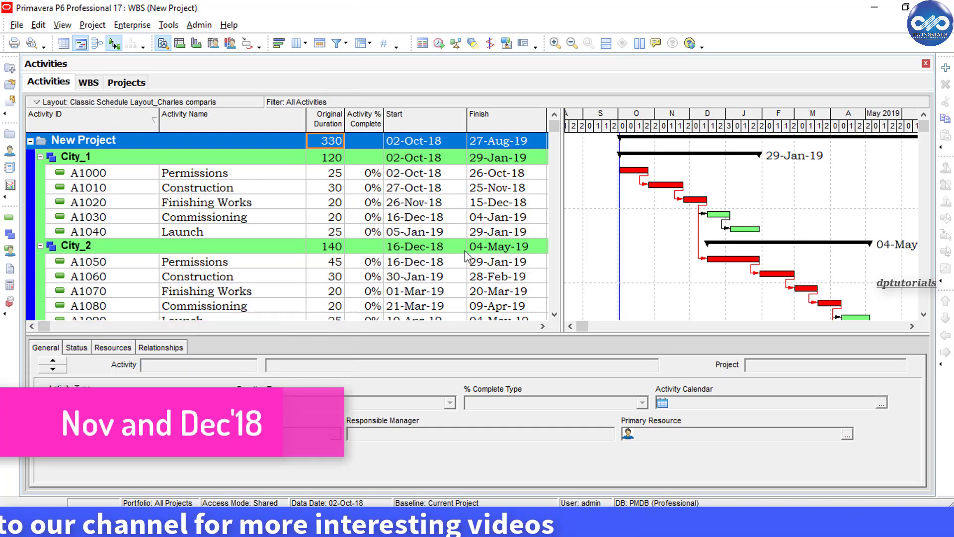
left_click(431, 202)
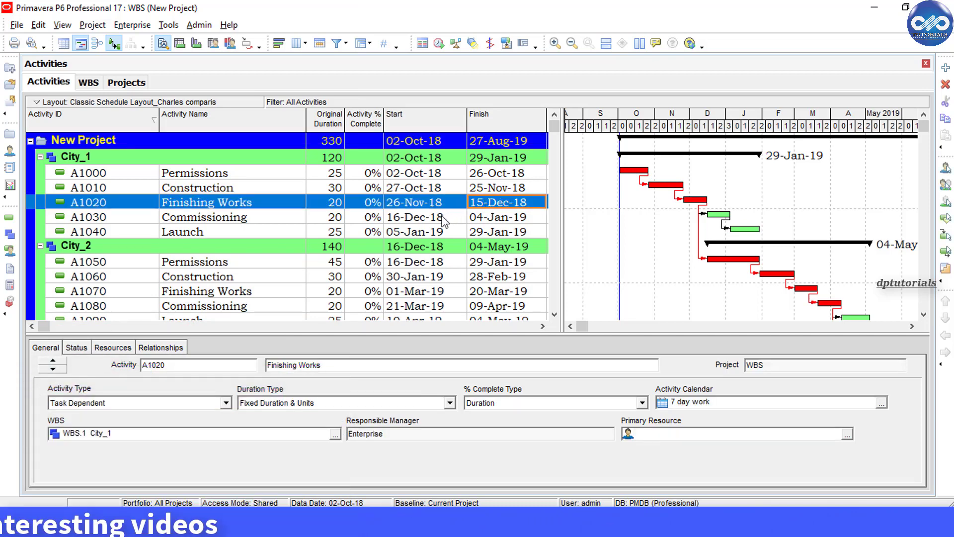
left_click(441, 219)
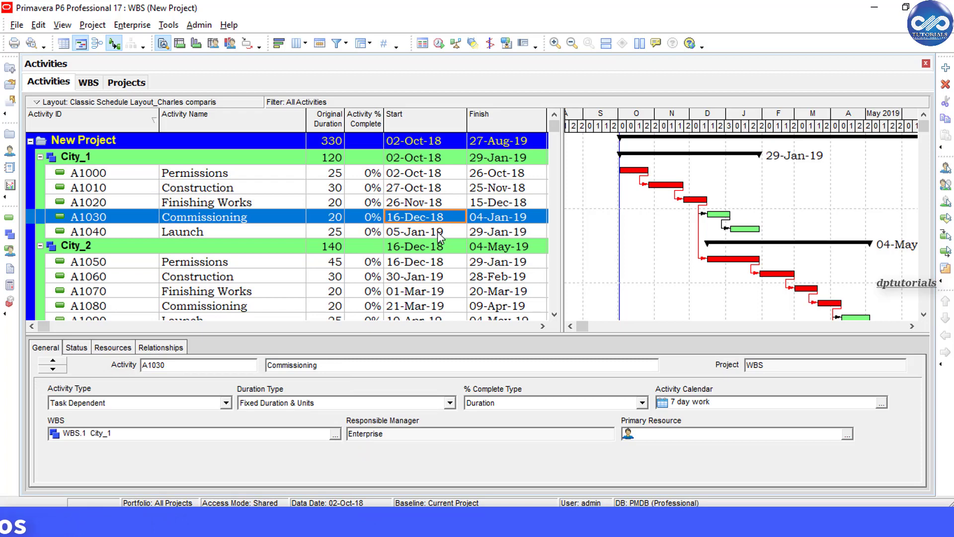
Create a new filter set to match Any of the following conditions
left_click(338, 46)
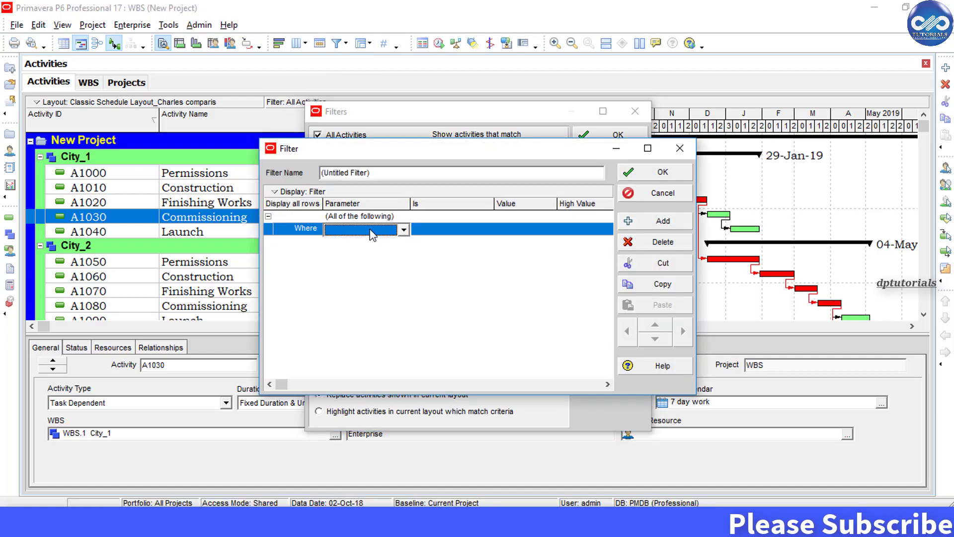
left_click(362, 217)
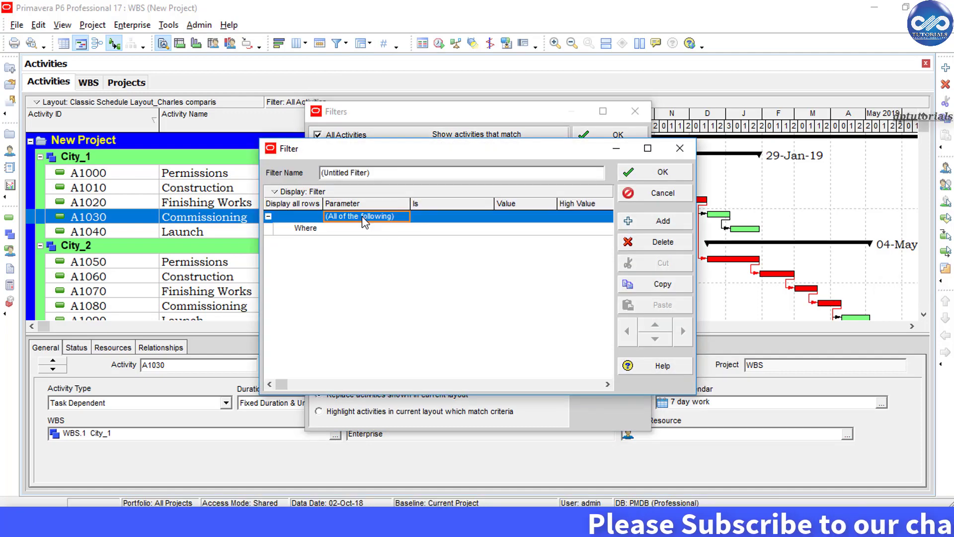
left_click(404, 219)
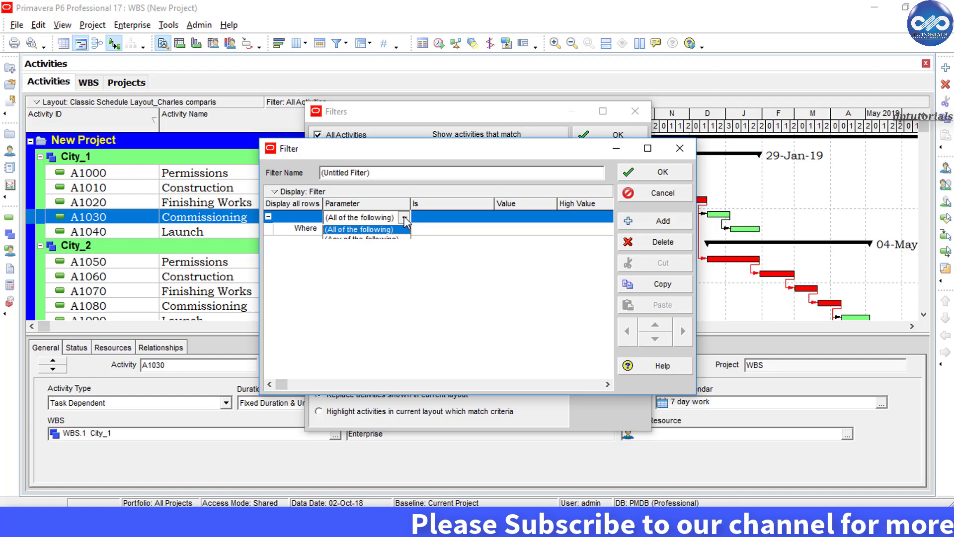
left_click(402, 241)
left_click(399, 230)
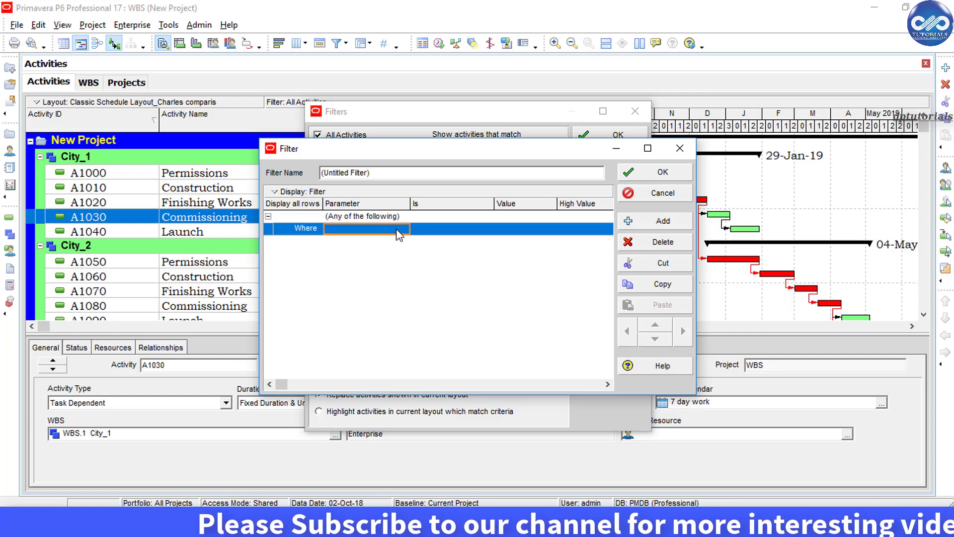
Set the filter condition to Start is within range of
left_click(404, 231)
left_click(359, 278)
left_click(437, 230)
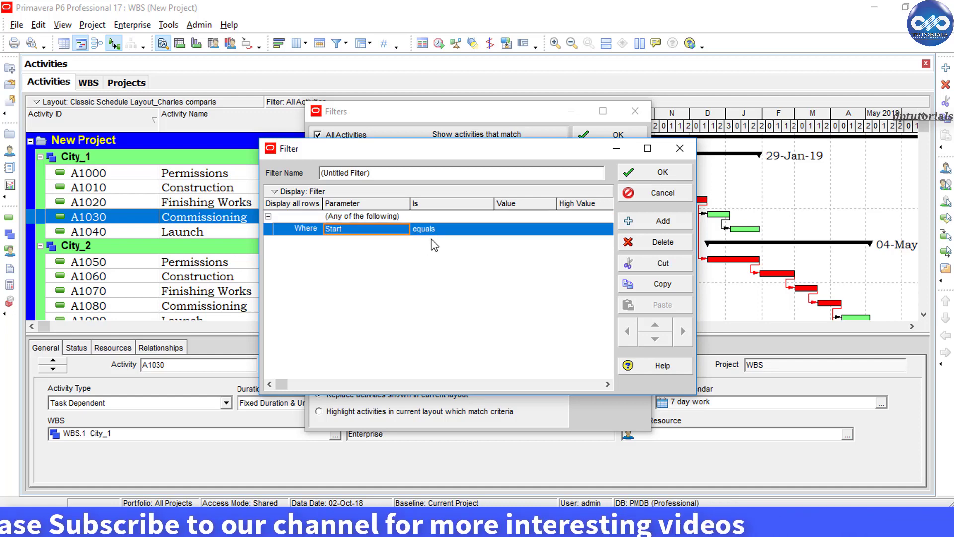
left_click(453, 230)
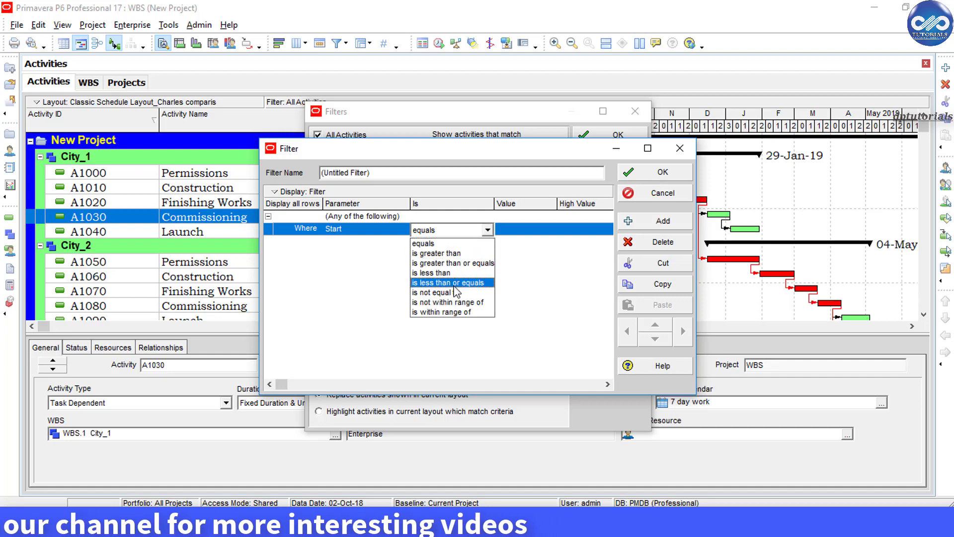
left_click(452, 311)
Set the Start range to custom dates 01-Nov-18 through 31-Dec-18
left_click(550, 230)
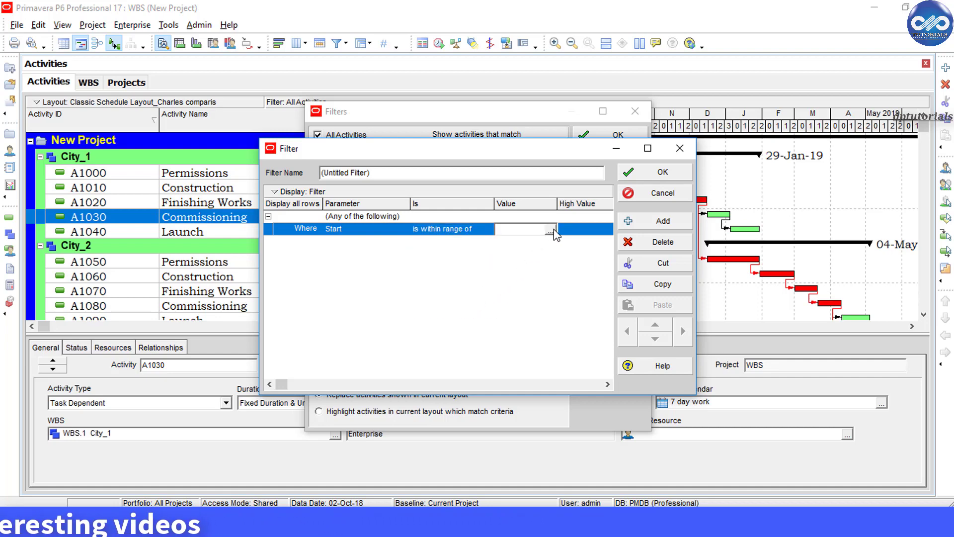
left_click(579, 345)
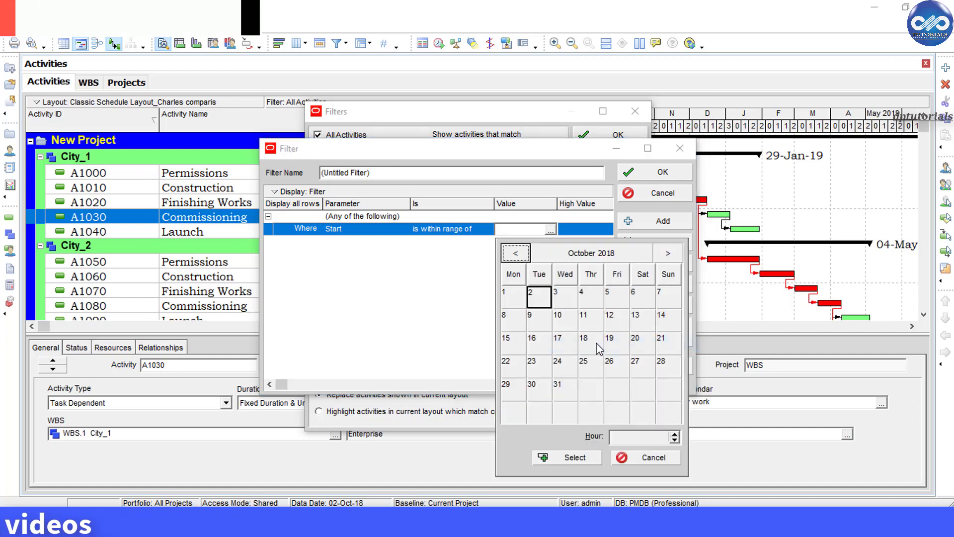
left_click(666, 253)
double_click(593, 304)
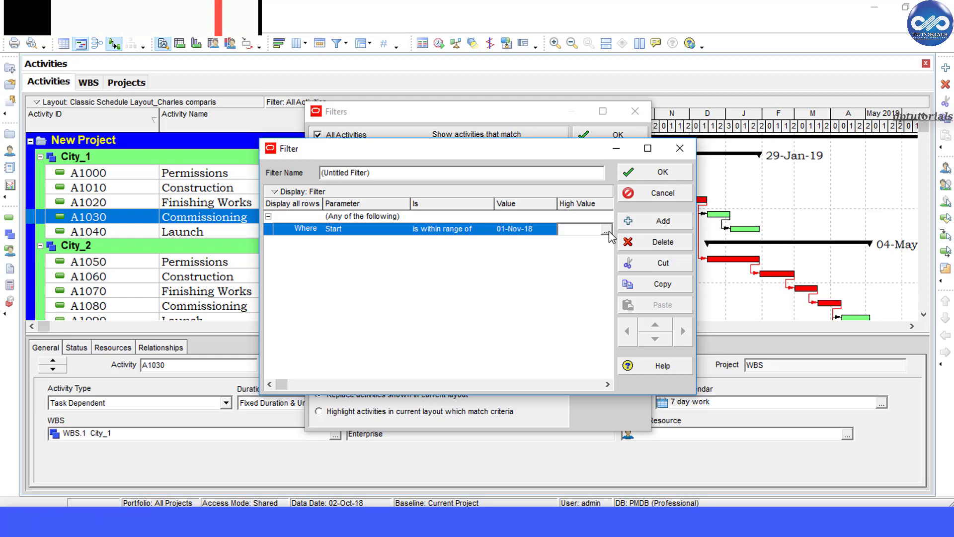
left_click(608, 231)
left_click(660, 345)
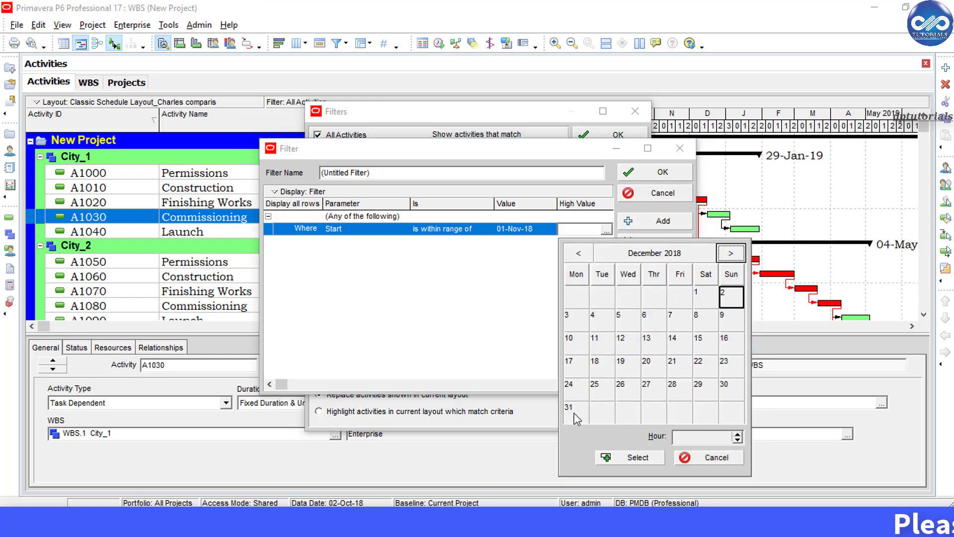
double_click(574, 417)
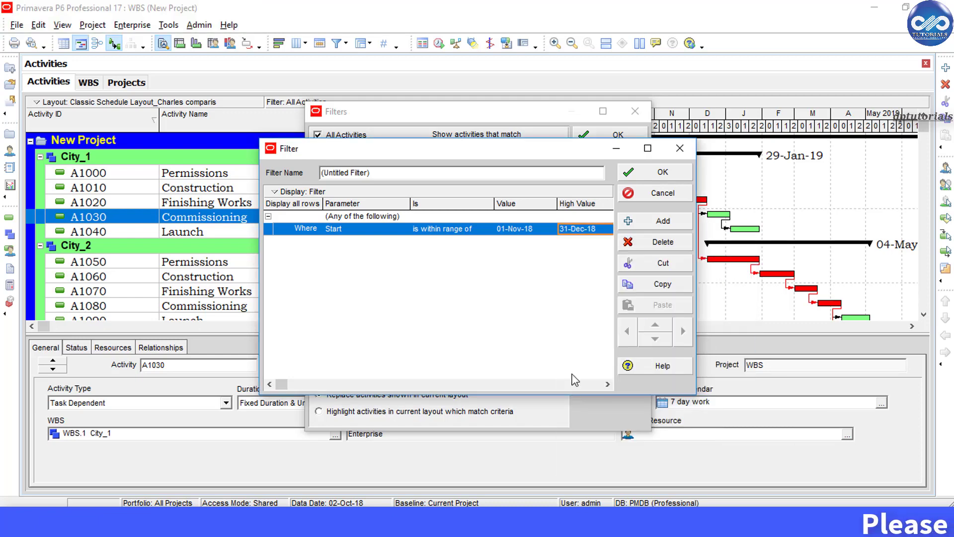
Add a second condition: Finish is within range of
left_click(680, 225)
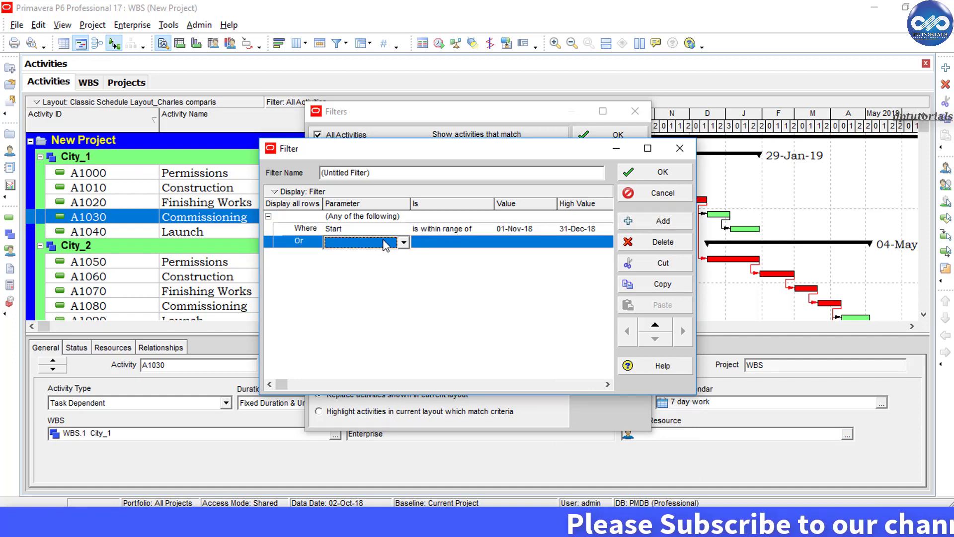
left_click(404, 243)
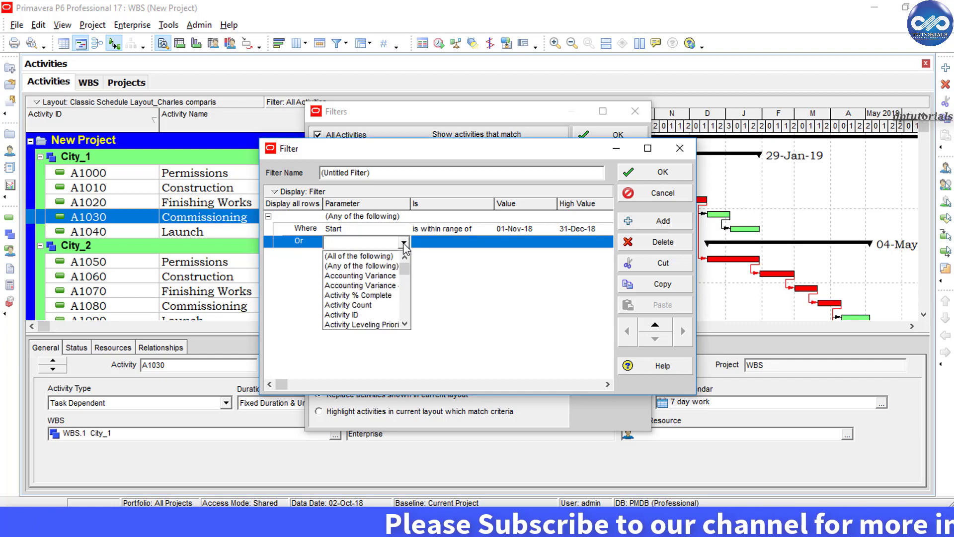
key("f")
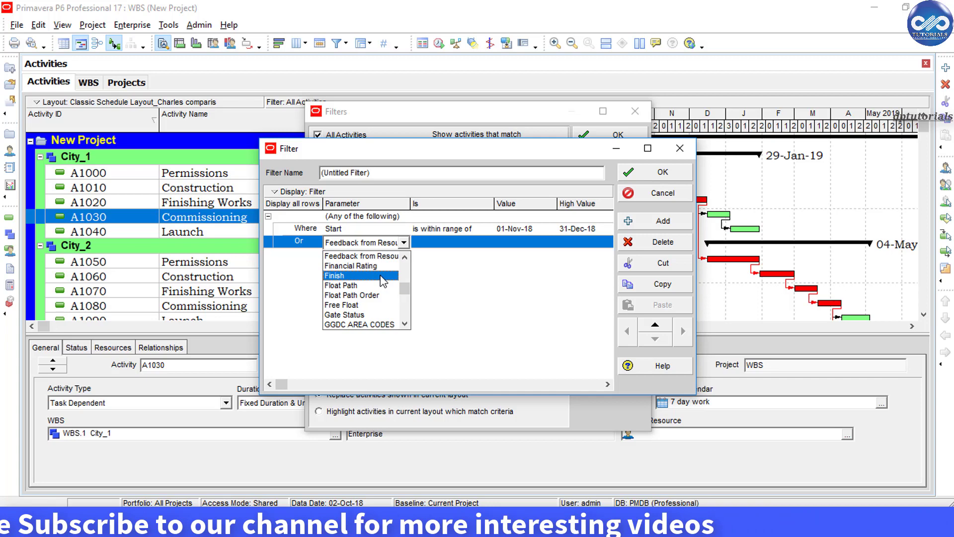
left_click(393, 276)
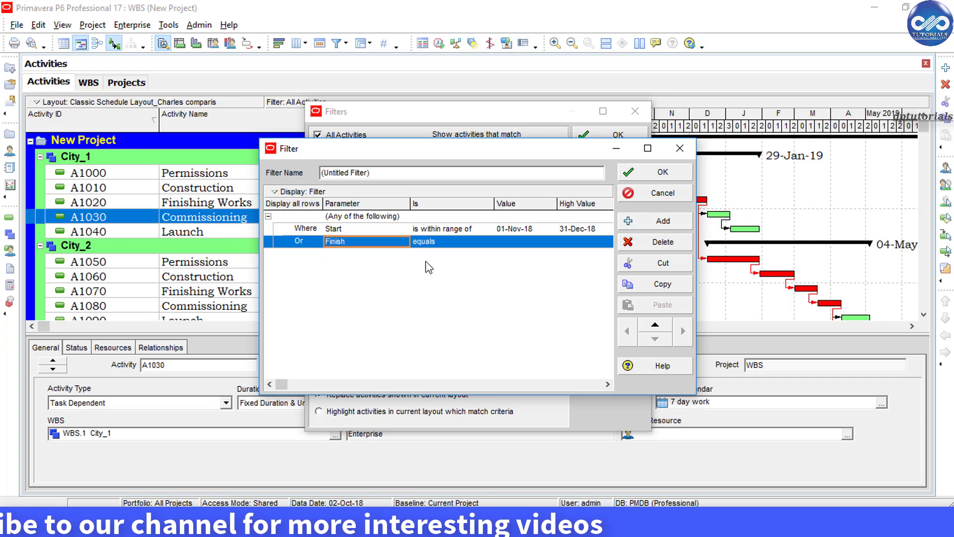
left_click(486, 242)
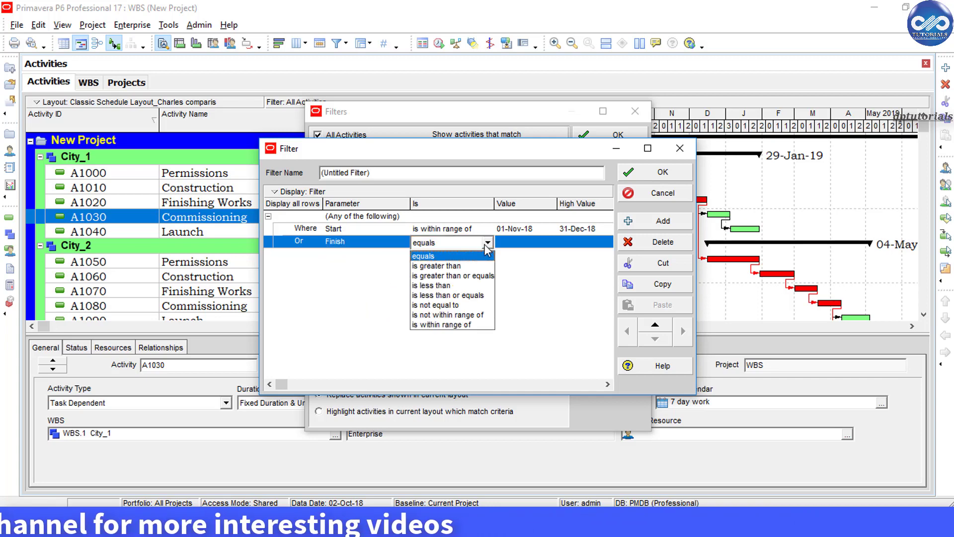
left_click(490, 325)
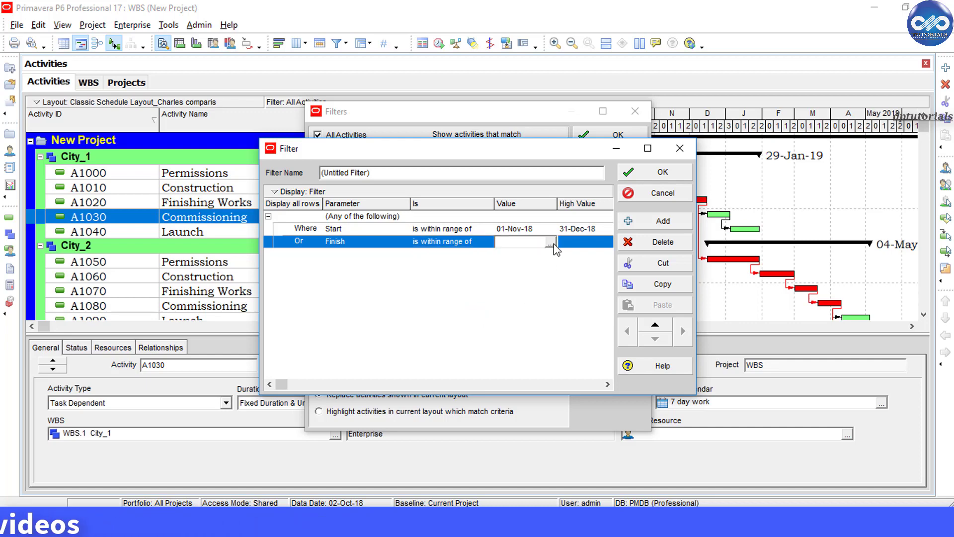
Set the Finish range to 01-Nov-18 through 31-Dec-18, then save and apply the filter
left_click(550, 243)
left_click(597, 358)
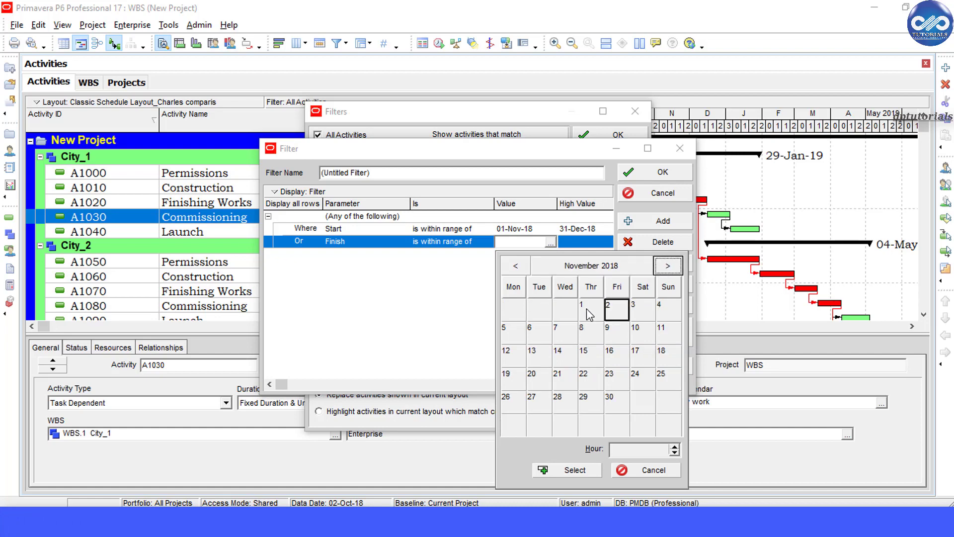
double_click(590, 312)
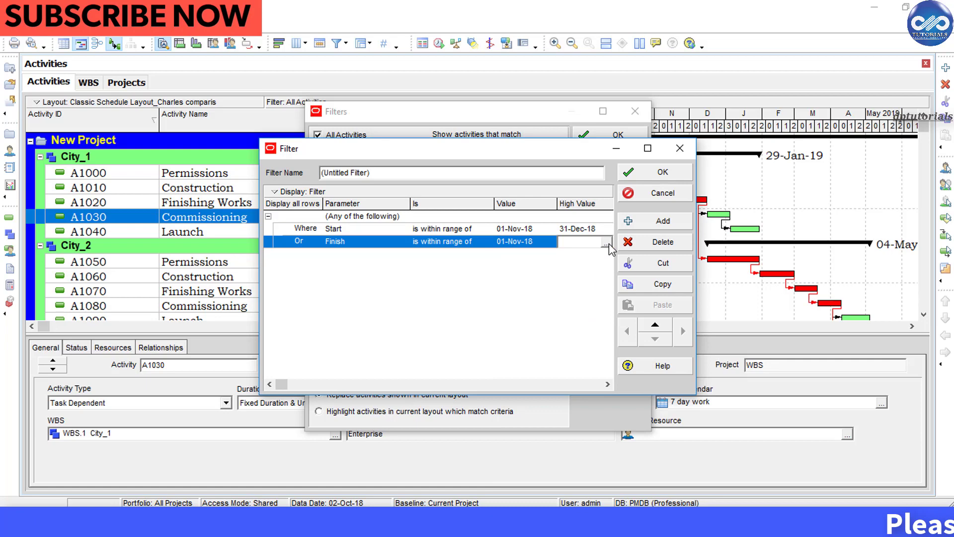
left_click(606, 243)
left_click(634, 355)
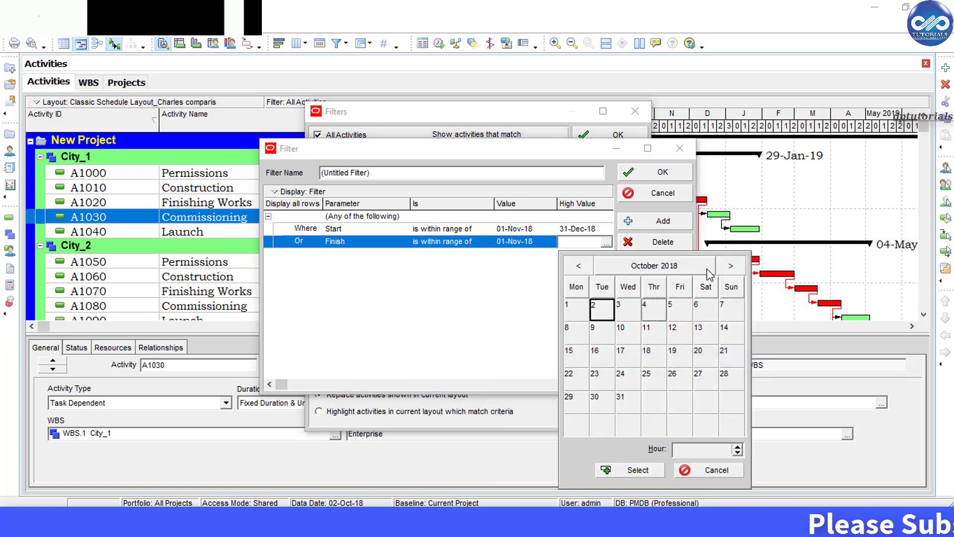
left_click(730, 265)
left_click(731, 265)
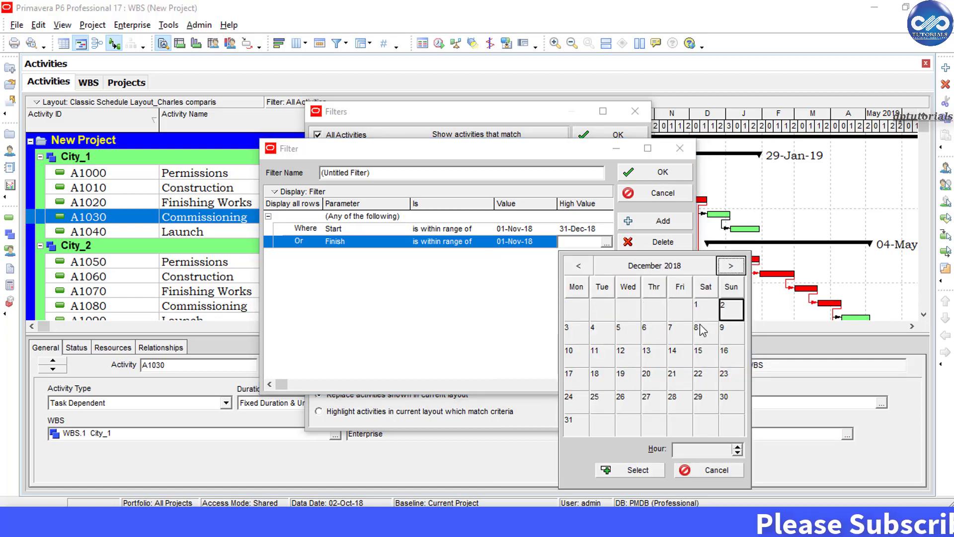
double_click(579, 427)
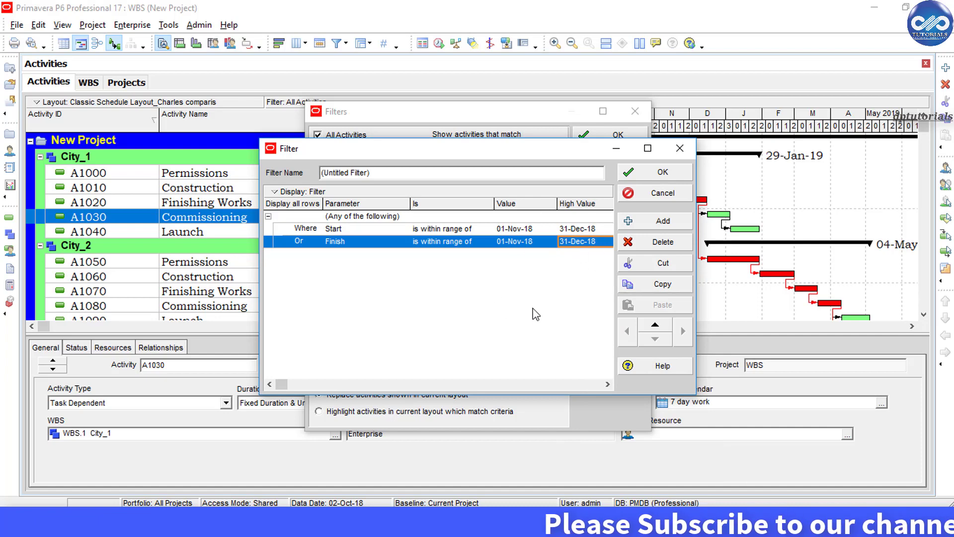
left_click(662, 172)
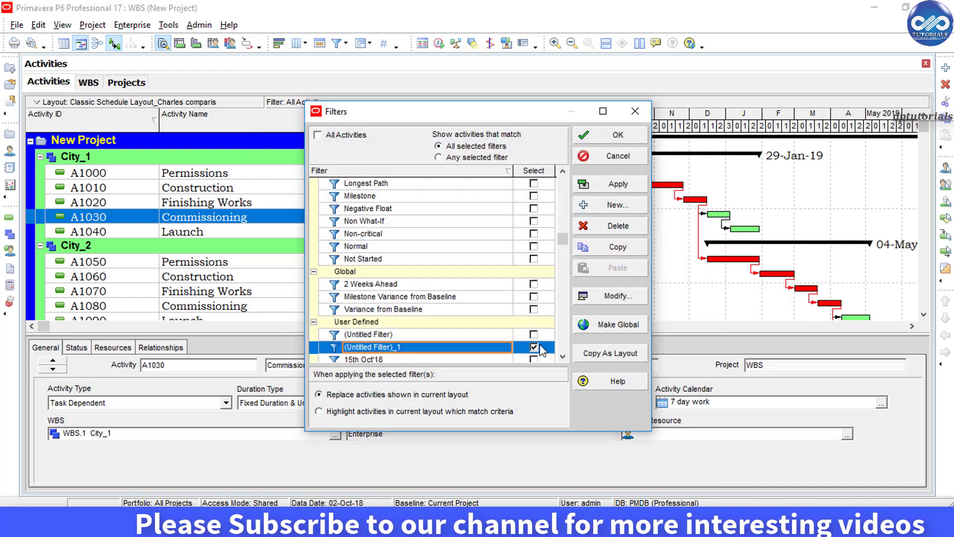
left_click(632, 143)
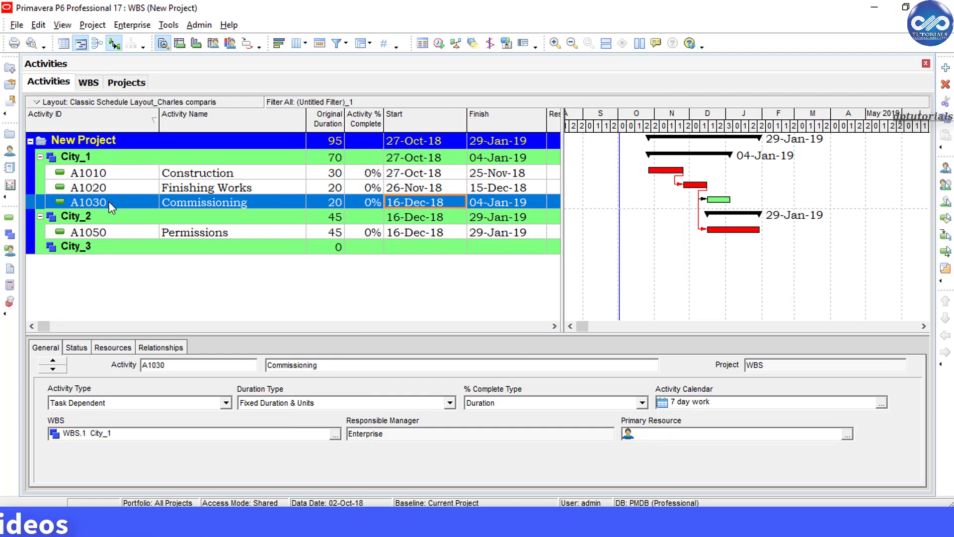
left_click(257, 236)
left_click(254, 175)
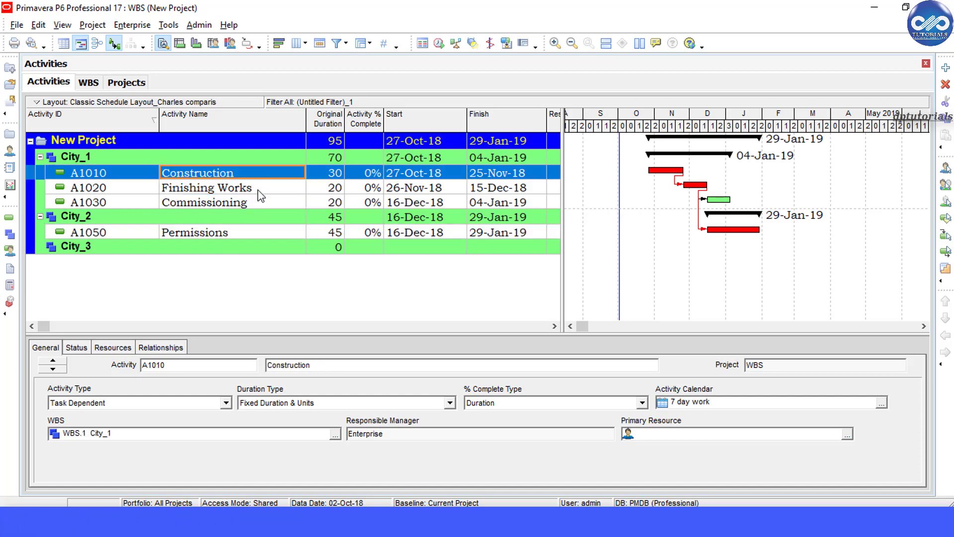
left_click(257, 189)
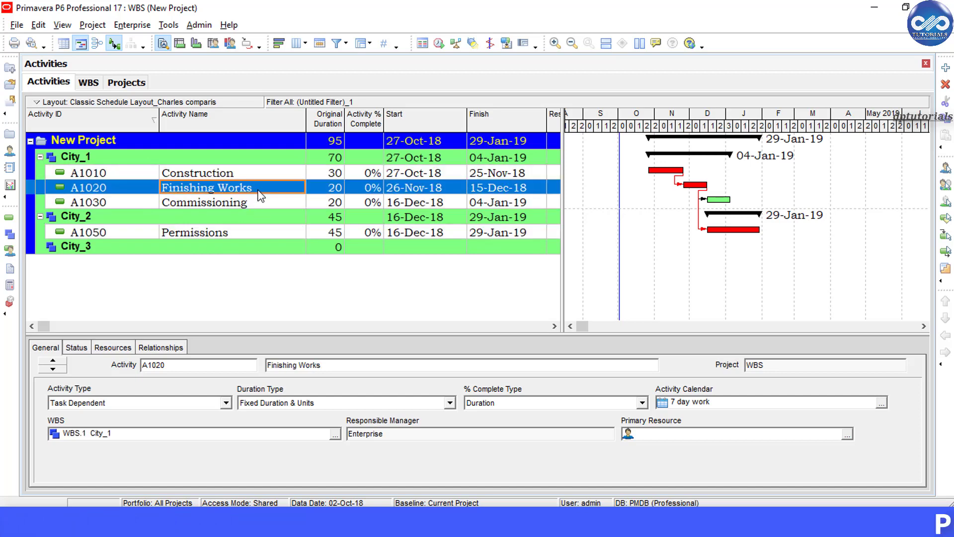
left_click(416, 171)
left_click(492, 175)
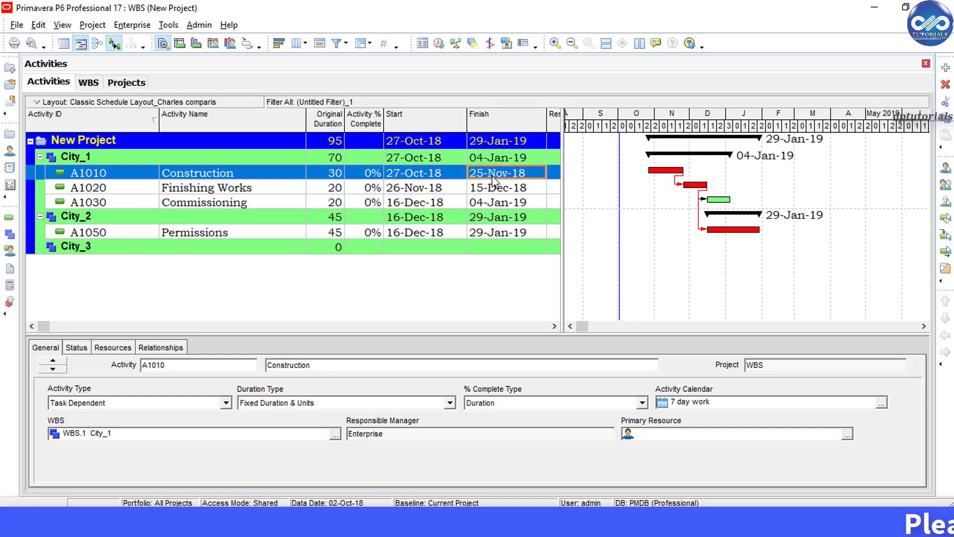
left_click(442, 190)
left_click(497, 202)
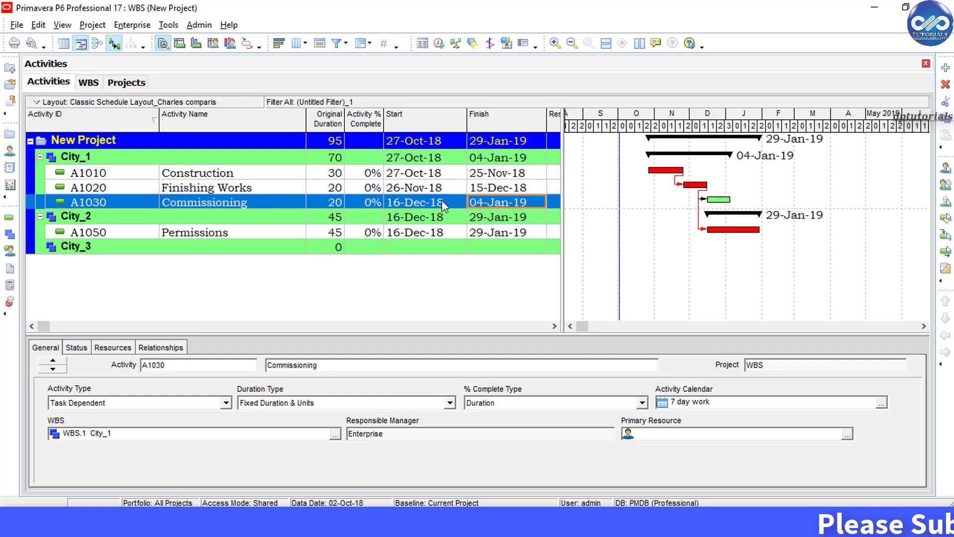
left_click(451, 189)
left_click(482, 173)
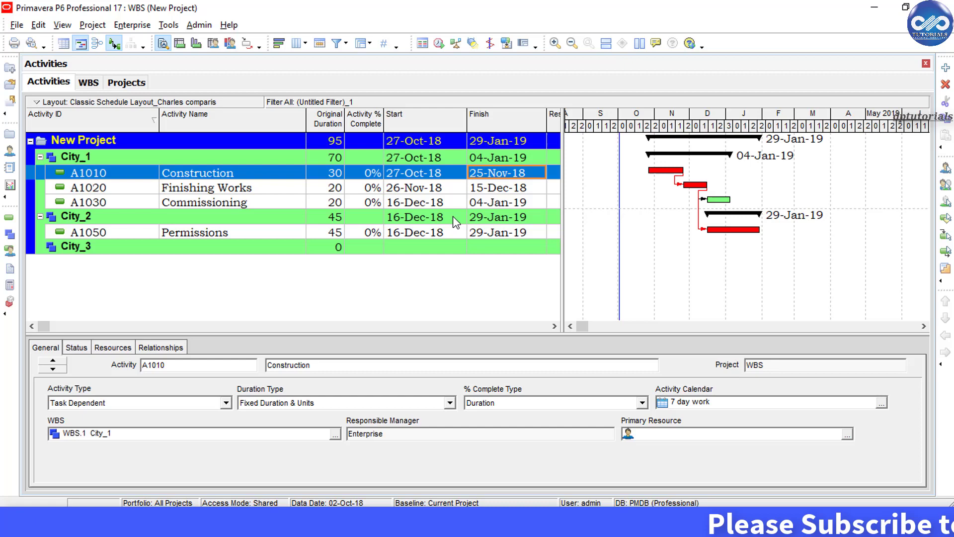
left_click(487, 229)
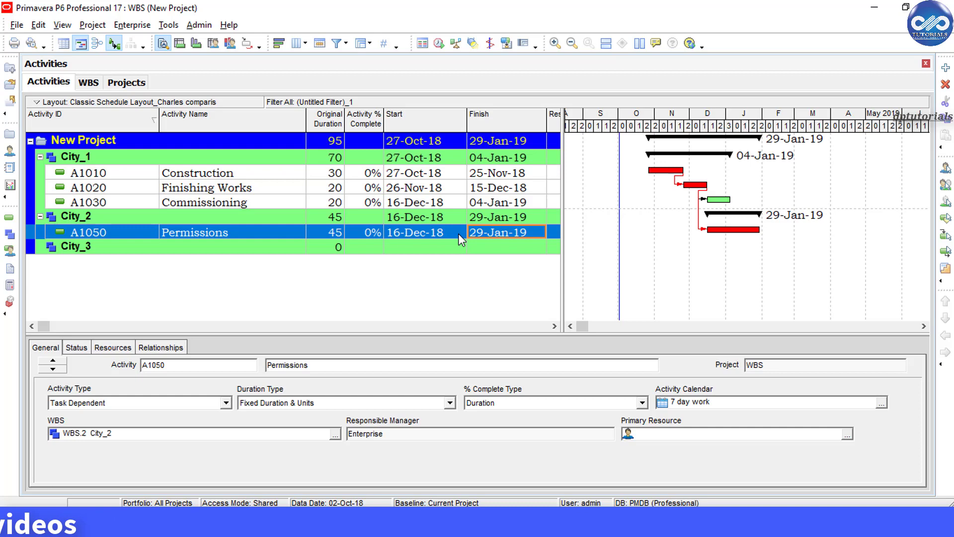
left_click(435, 249)
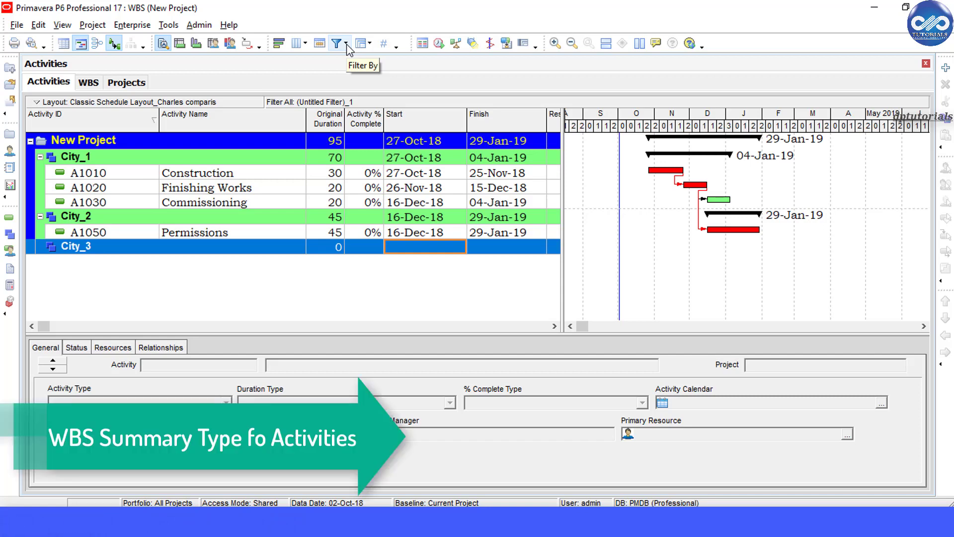
Switch the Activities view back to the All Activities filter
left_click(346, 44)
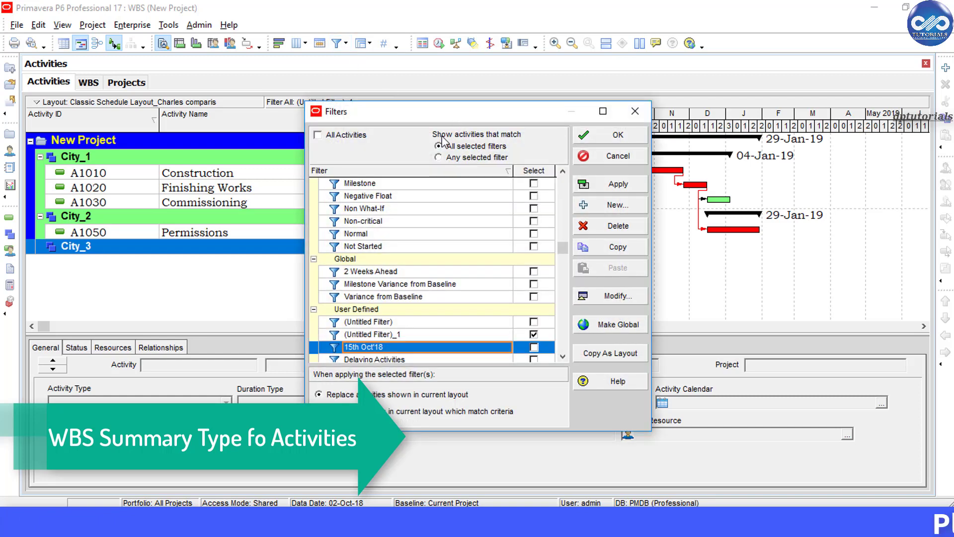
left_click(349, 135)
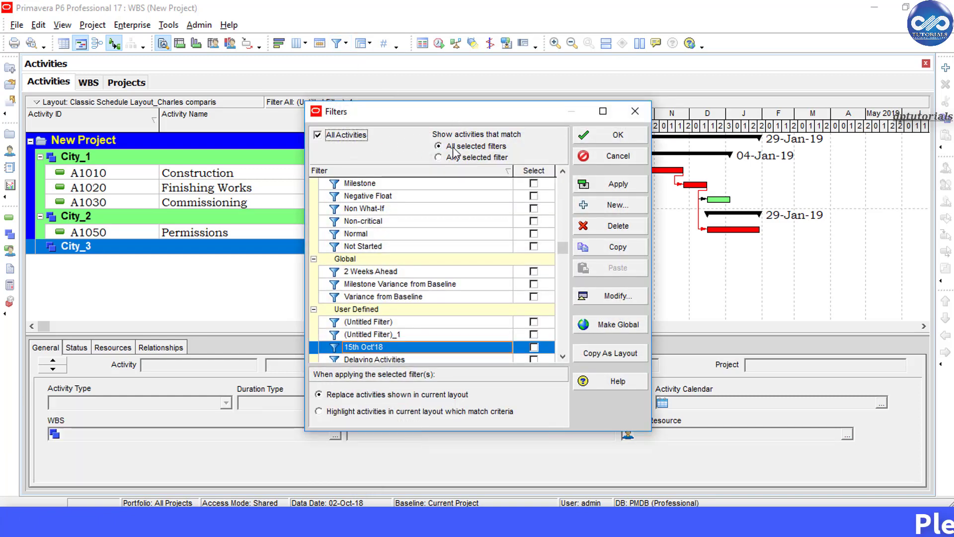
left_click(601, 187)
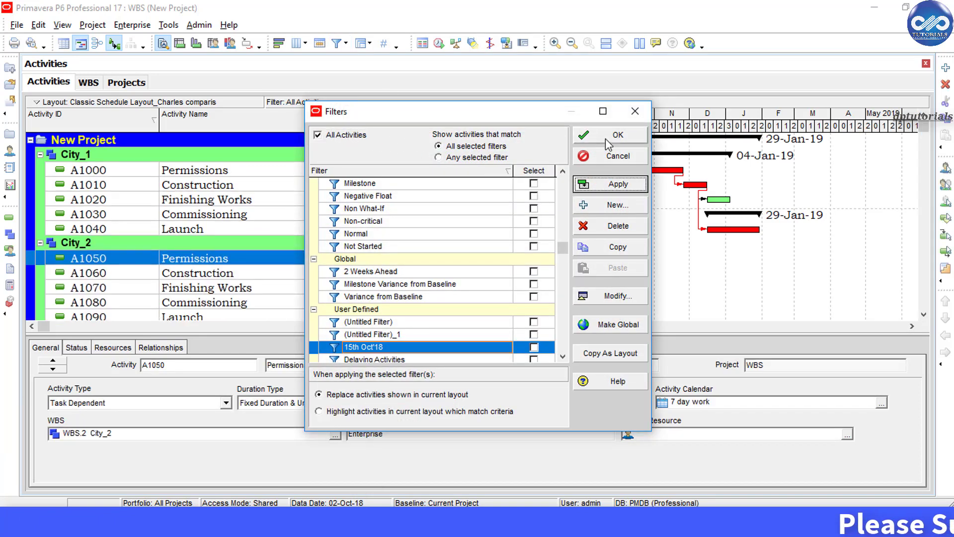
left_click(607, 141)
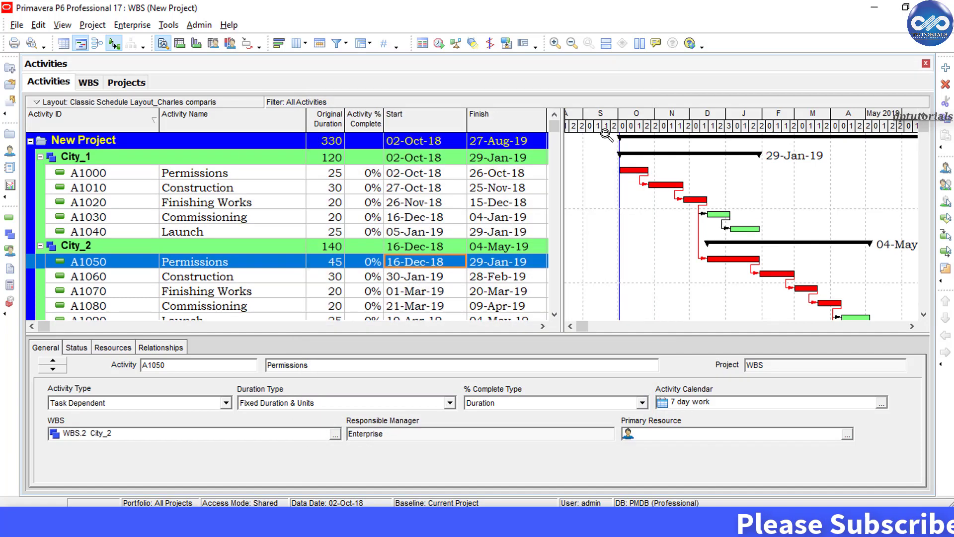
Insert a new activity under City_1 named 'WBS summary'
left_click(275, 191)
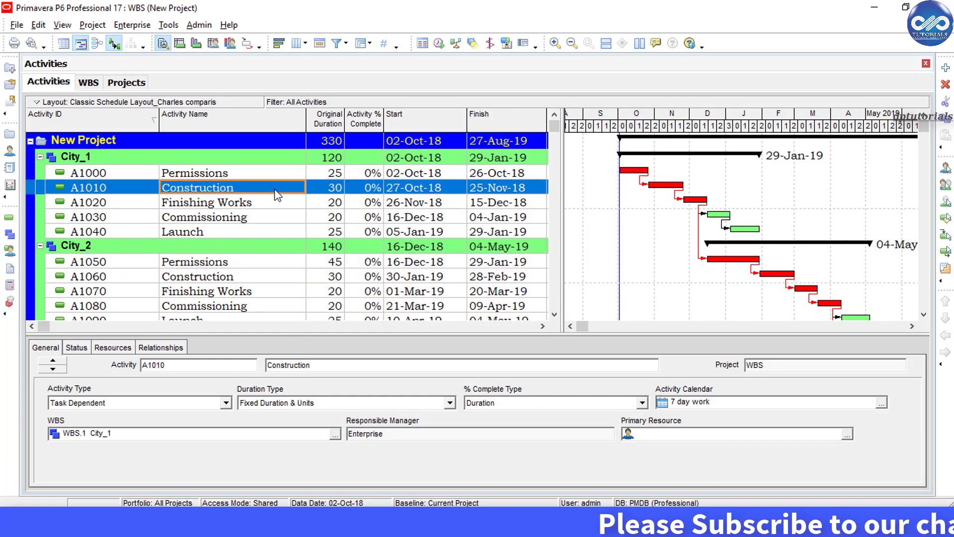
key("Up")
key("Insert")
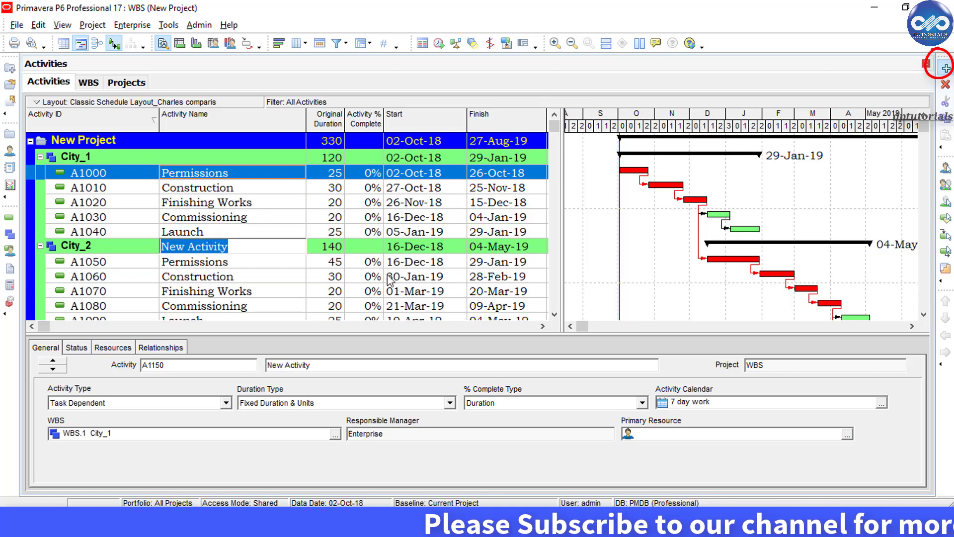
type("WBS")
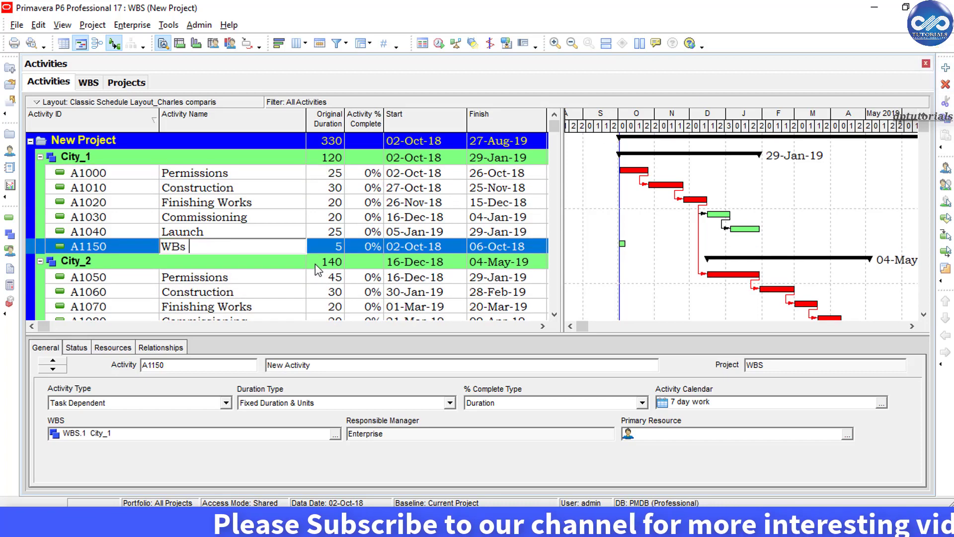
type(" summary")
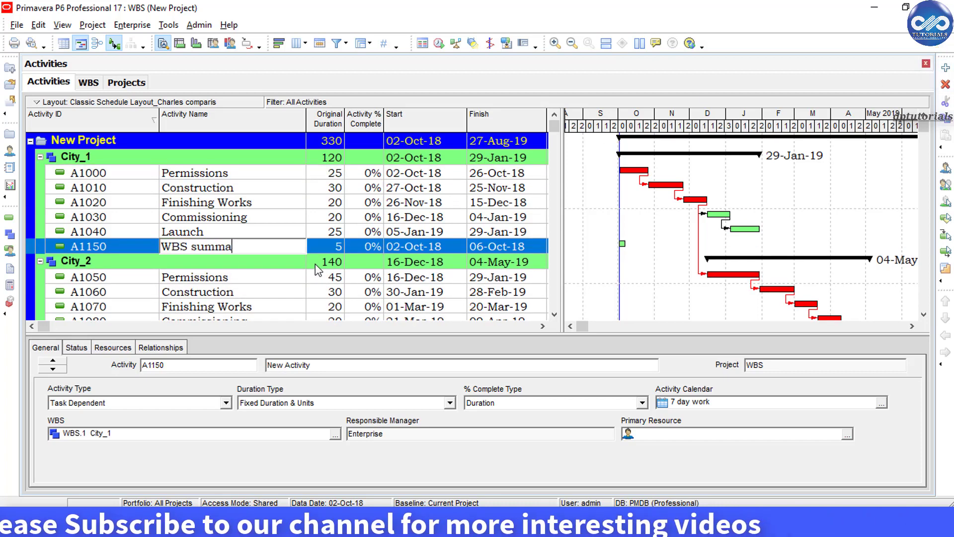
left_click(281, 281)
Set the new activity's Activity Type to WBS Summary
left_click(263, 248)
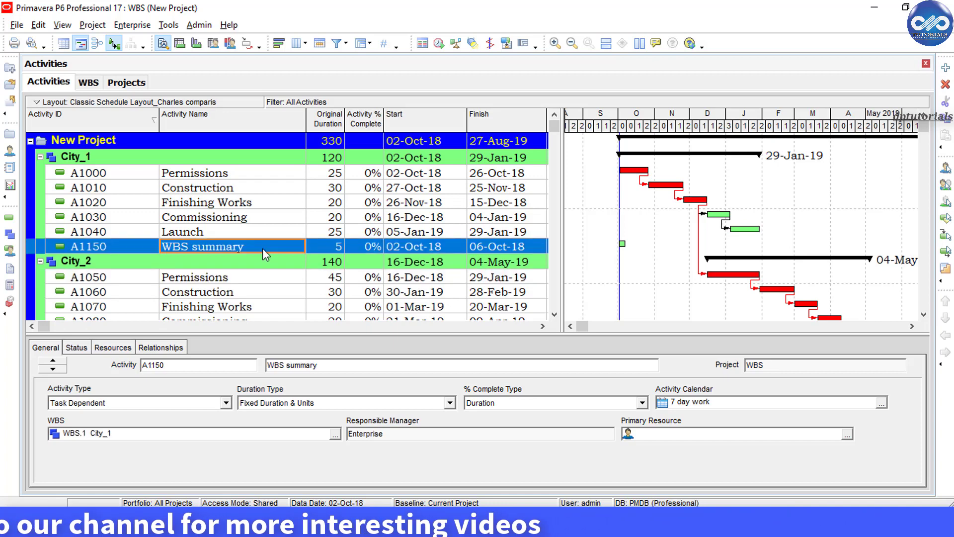
left_click(226, 403)
left_click(200, 464)
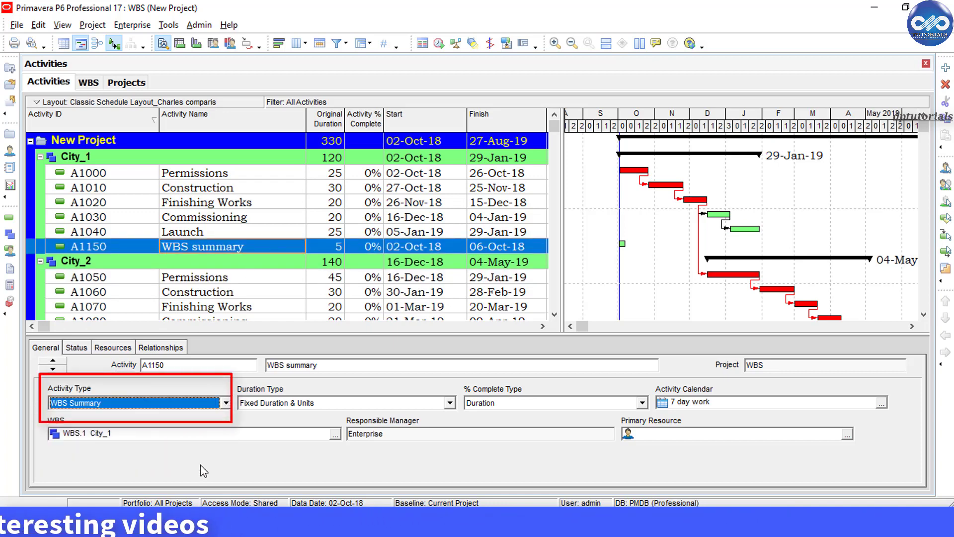
left_click(269, 232)
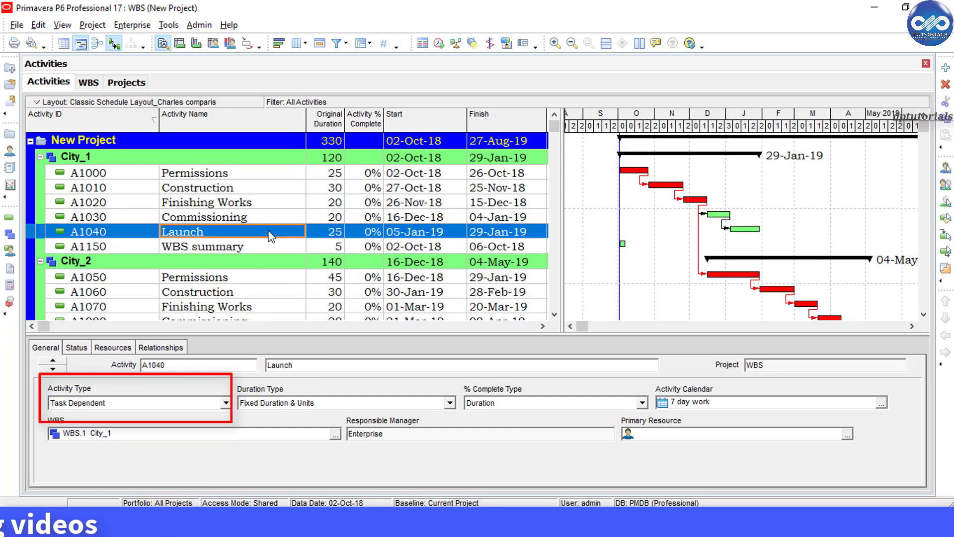
left_click(269, 245)
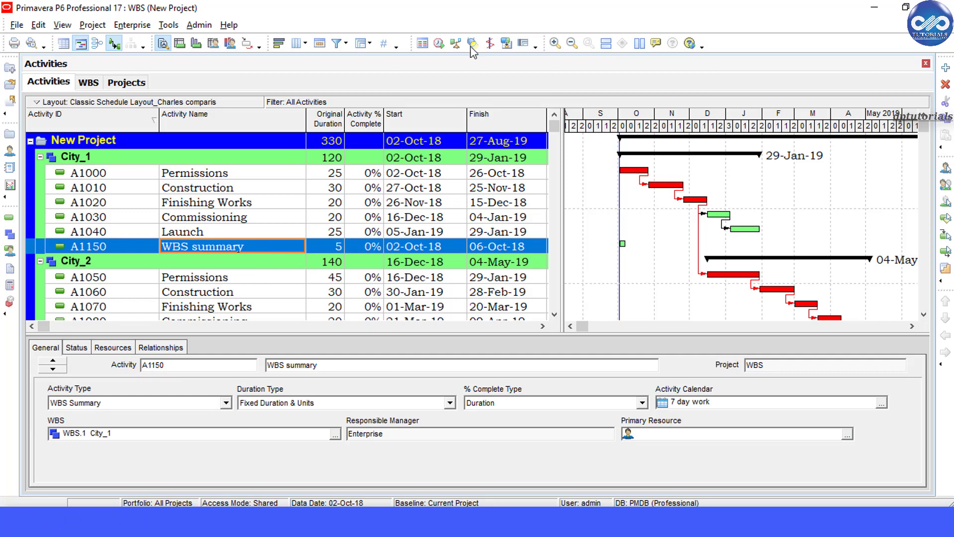
Schedule the project so A1150 spans 02-Oct-18 to 29-Jan-19, 120 days
key("F9")
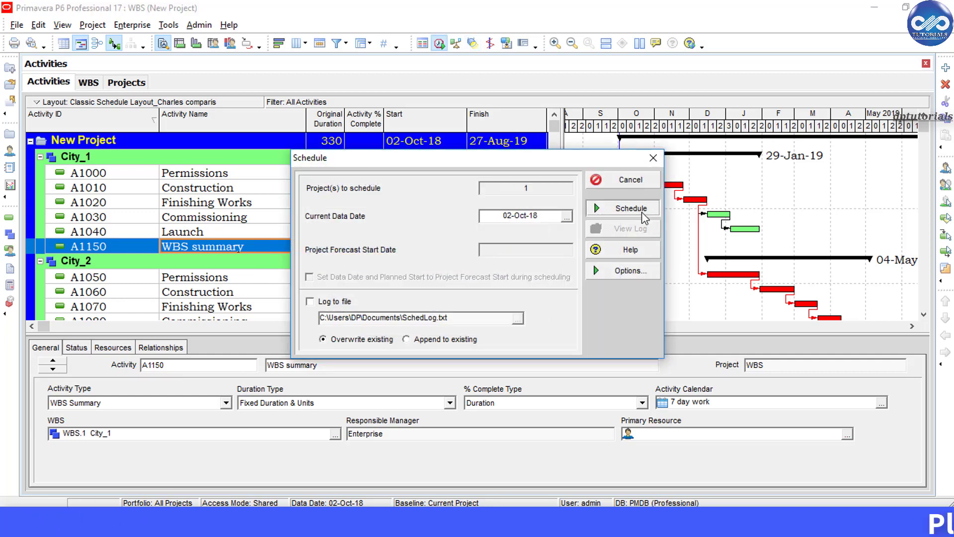
left_click(630, 208)
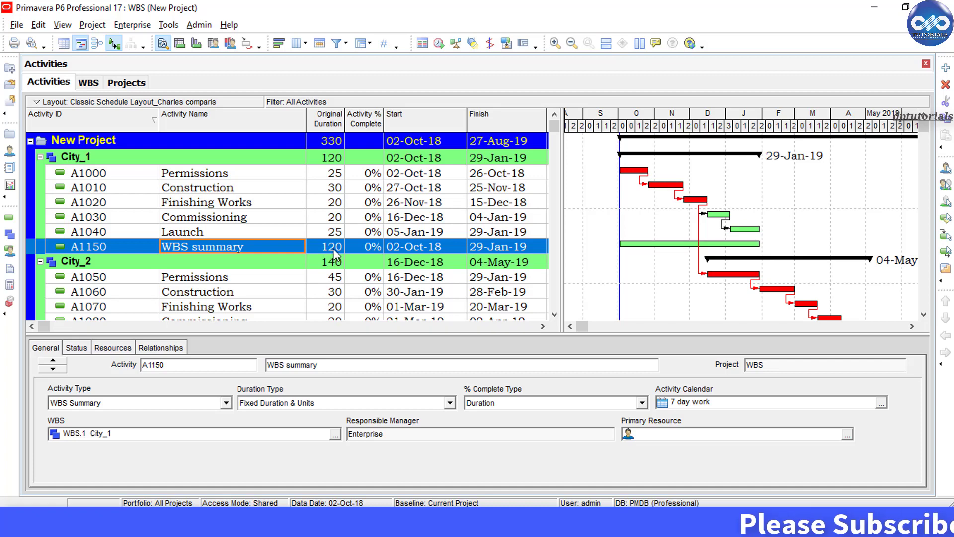
scroll(282, 243, "down", 1)
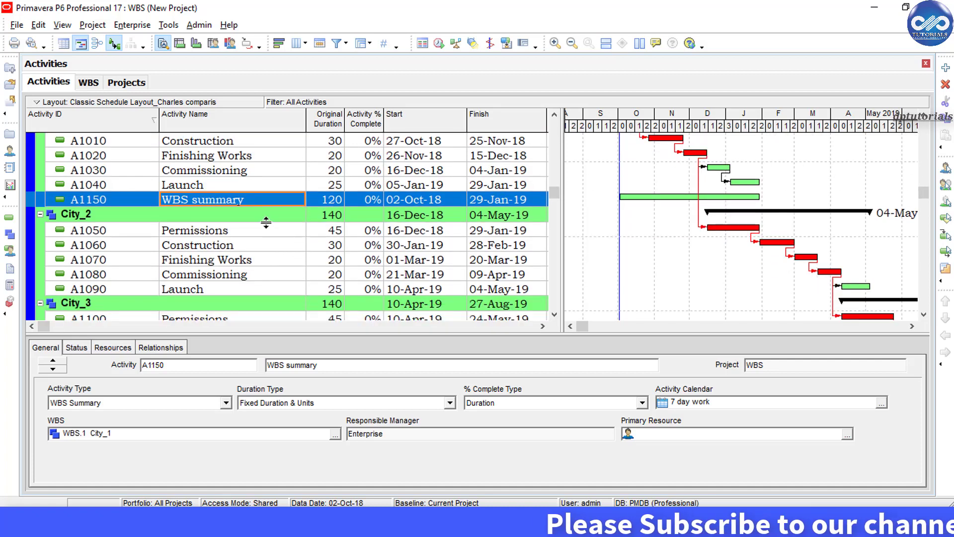
Paste the WBS summary activity into City_2 as A1160
left_click(219, 289)
key("ctrl+c")
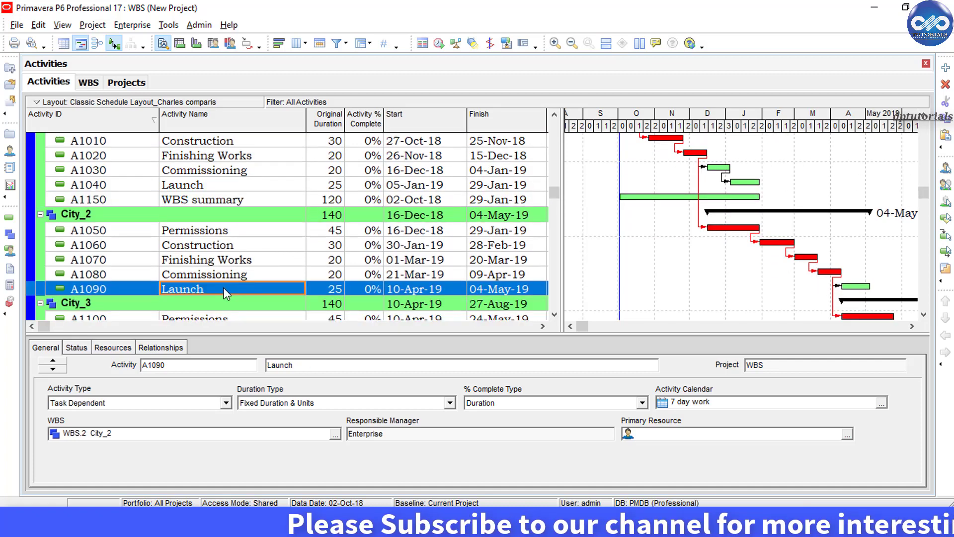
key("ctrl+v")
left_click(643, 183)
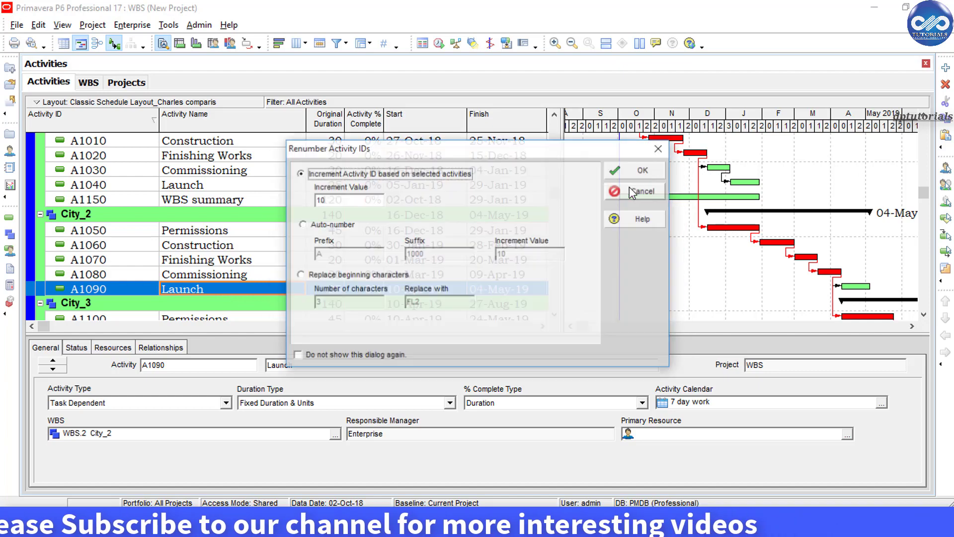
left_click(636, 171)
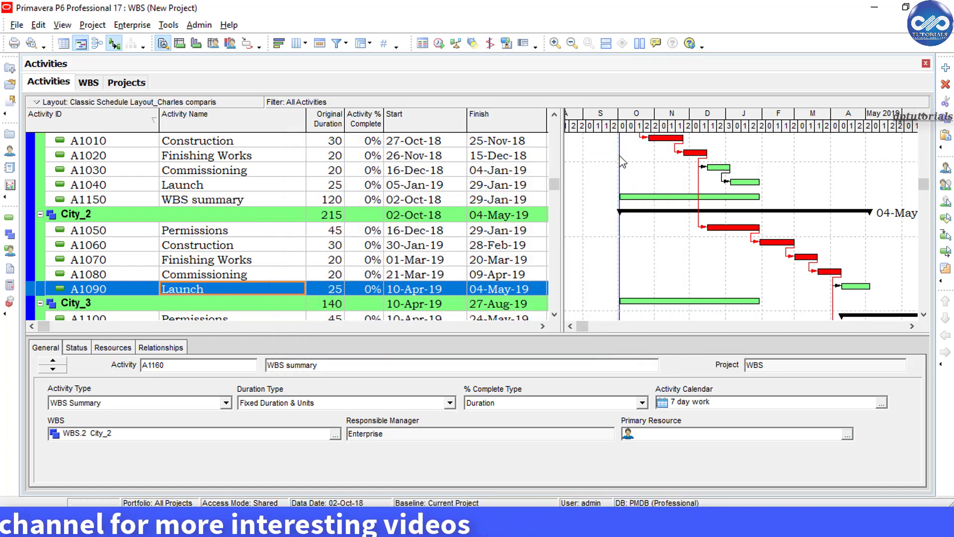
scroll(204, 308, "down", 2)
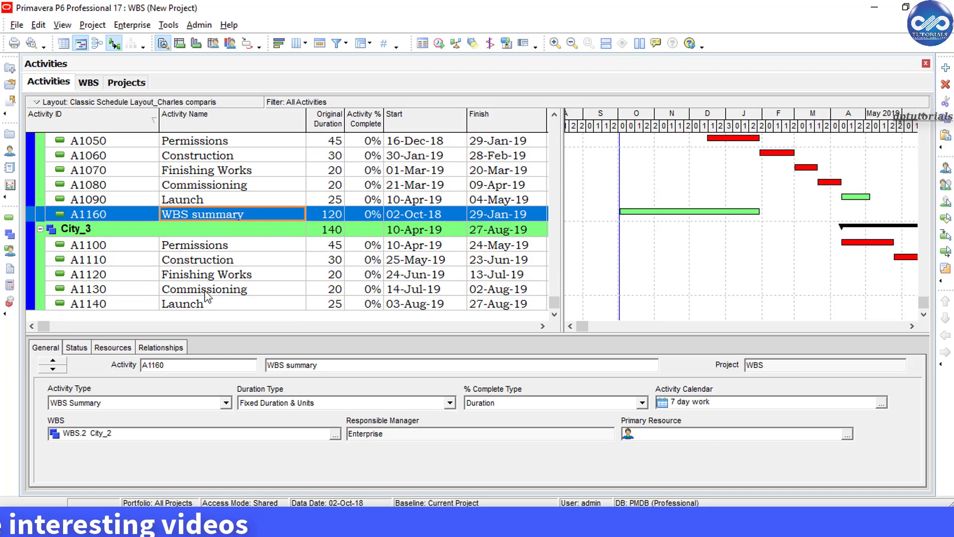
Paste another copy into City_3 as A1170
left_click(209, 304)
key("ctrl+c")
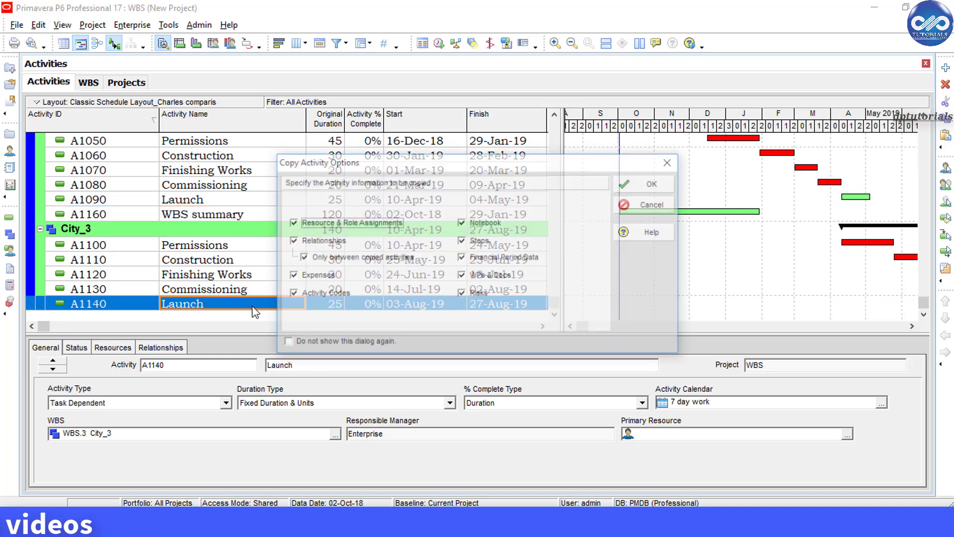
left_click(639, 184)
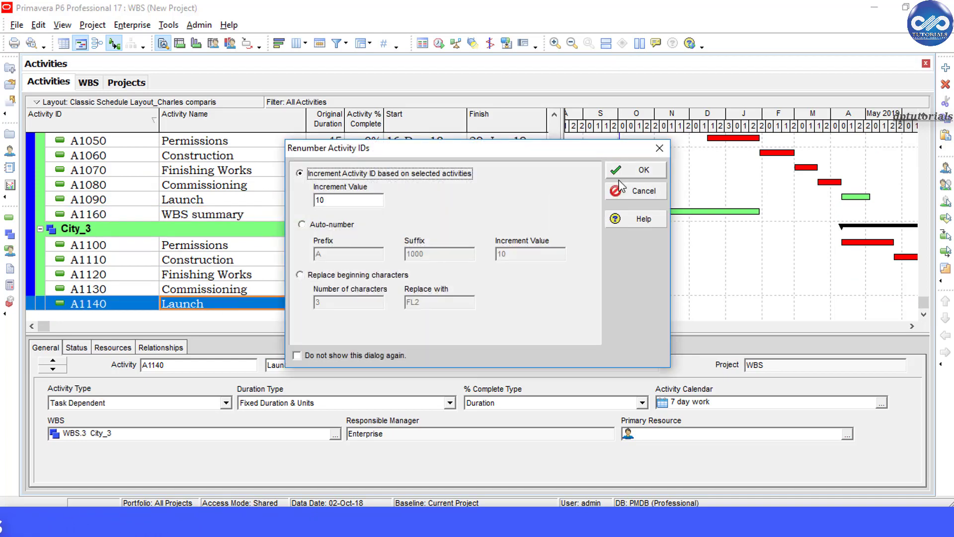
left_click(643, 171)
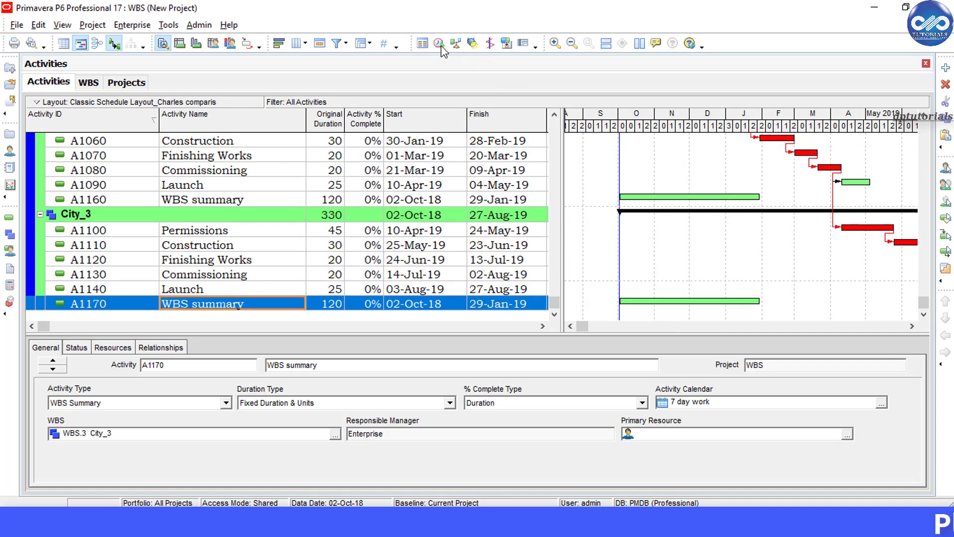
Schedule the project so A1160 and A1170 take their cities' 140-day spans
key("F9")
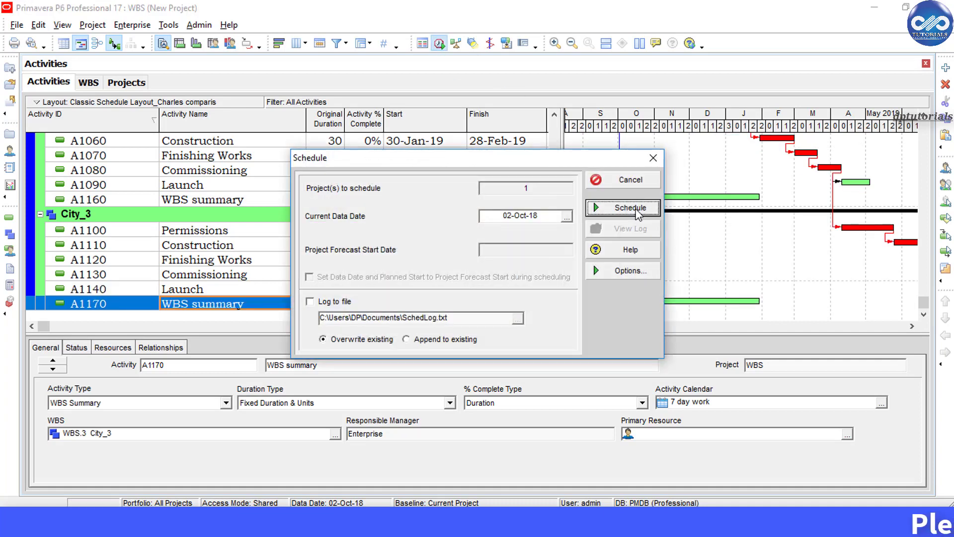
left_click(635, 212)
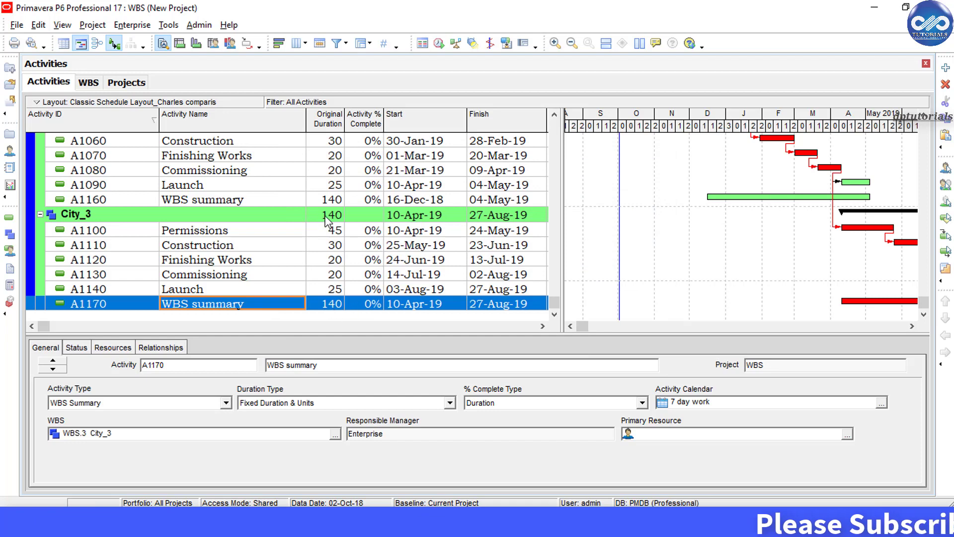
scroll(328, 234, "up", 3)
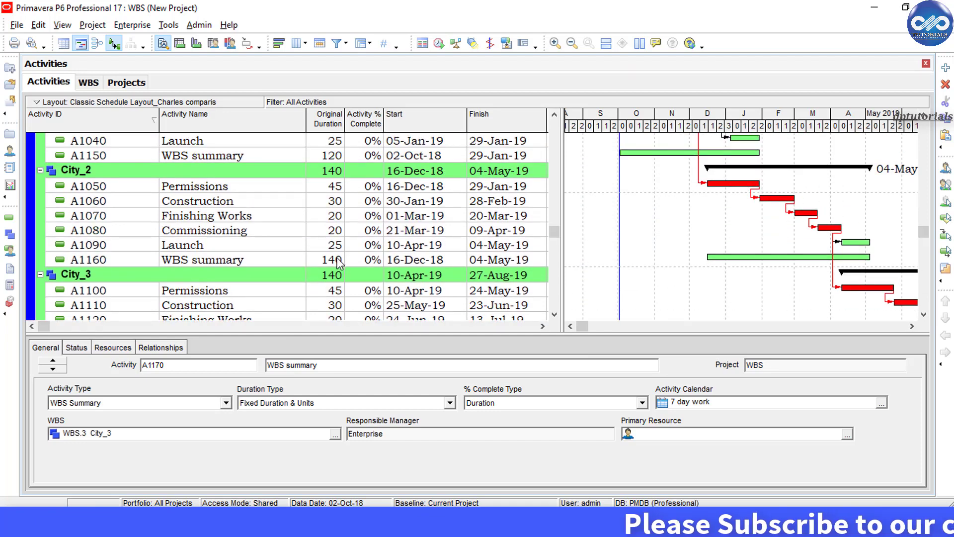
scroll(336, 251, "up", 2)
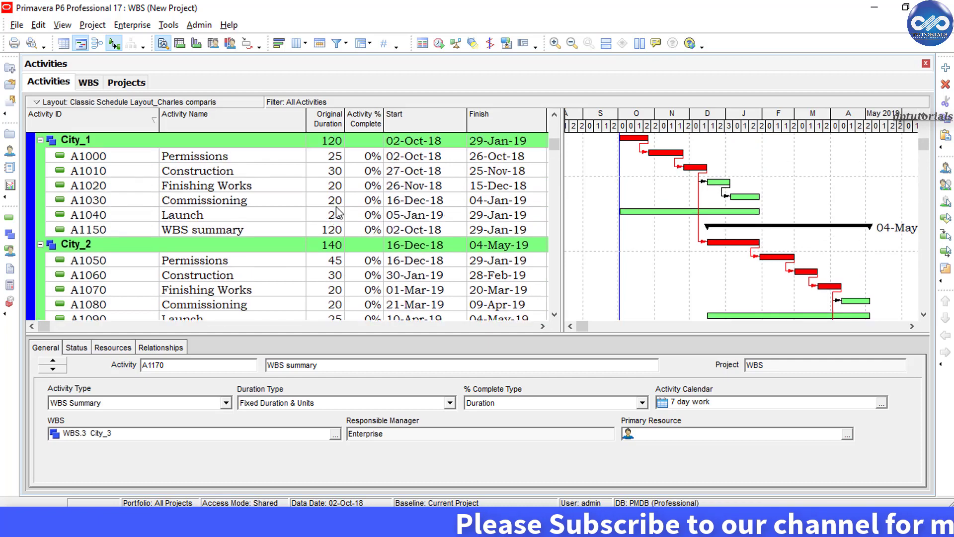
scroll(336, 212, "up", 1)
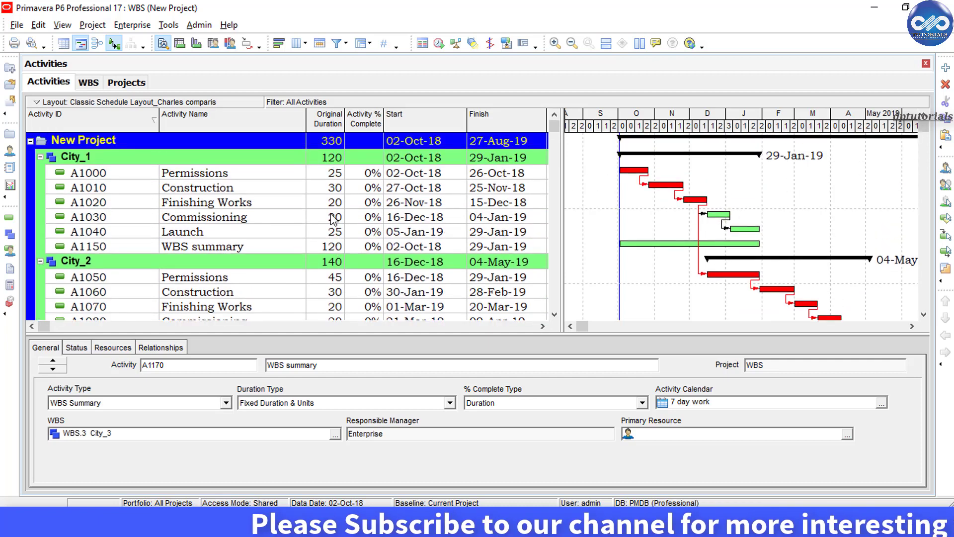
Apply (Untitled Filter)_1 so only A1010–A1030, A1050 and A1160 are listed
left_click(347, 43)
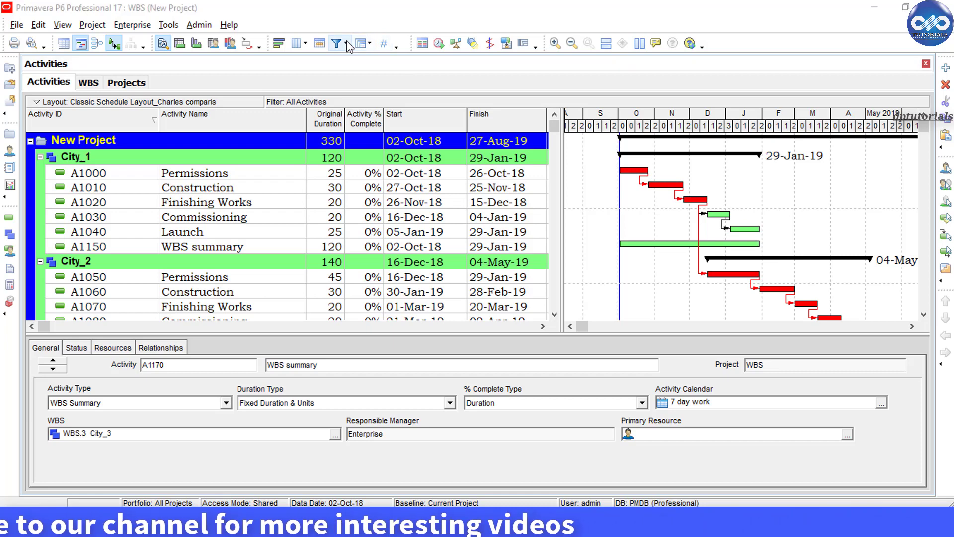
left_click(533, 334)
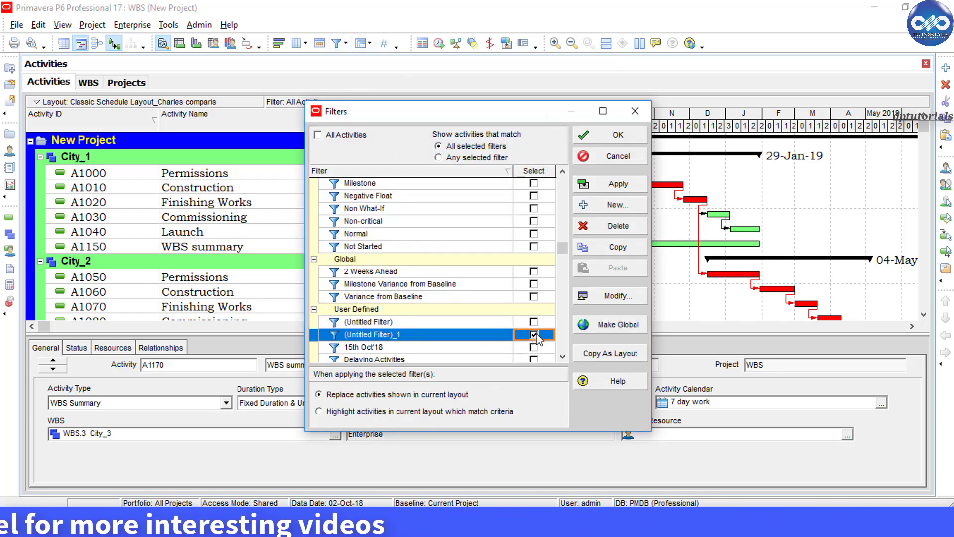
left_click(605, 188)
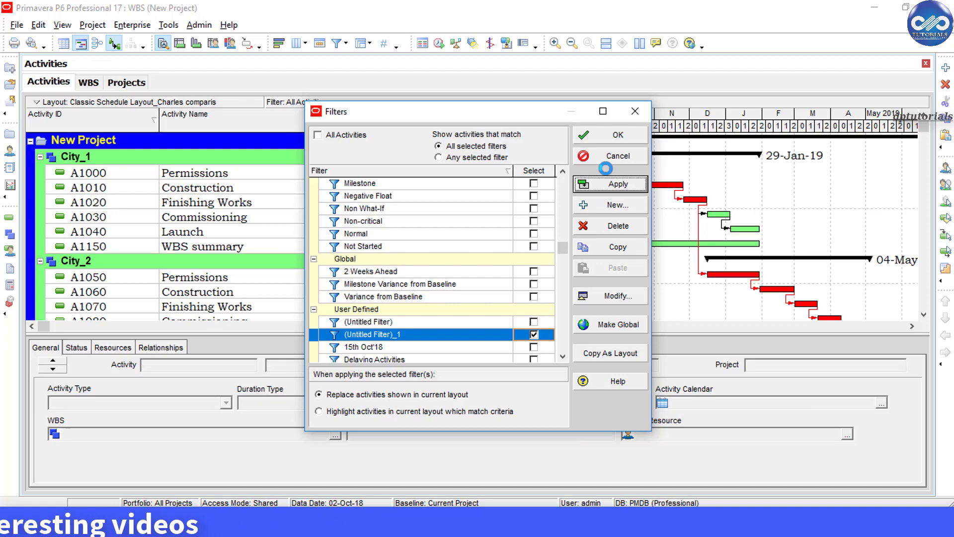
left_click(617, 143)
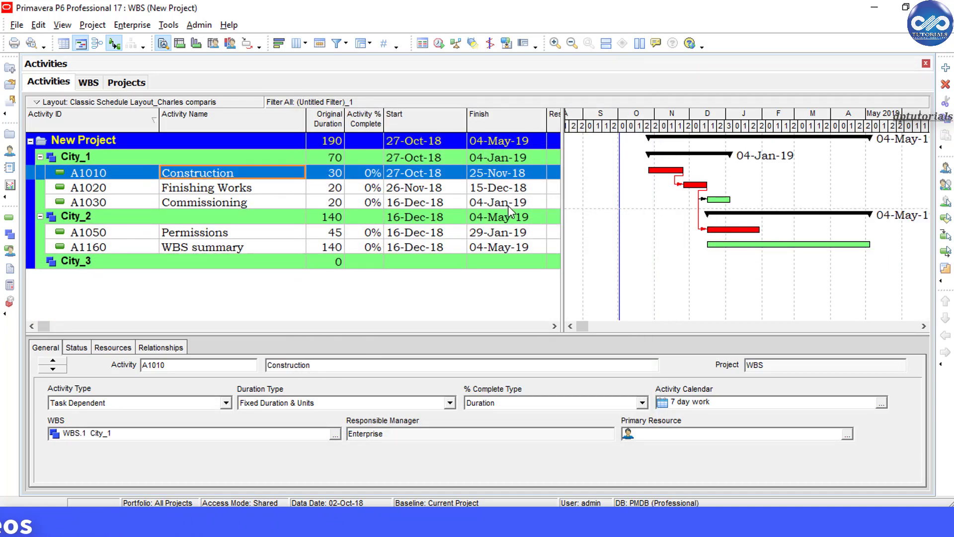